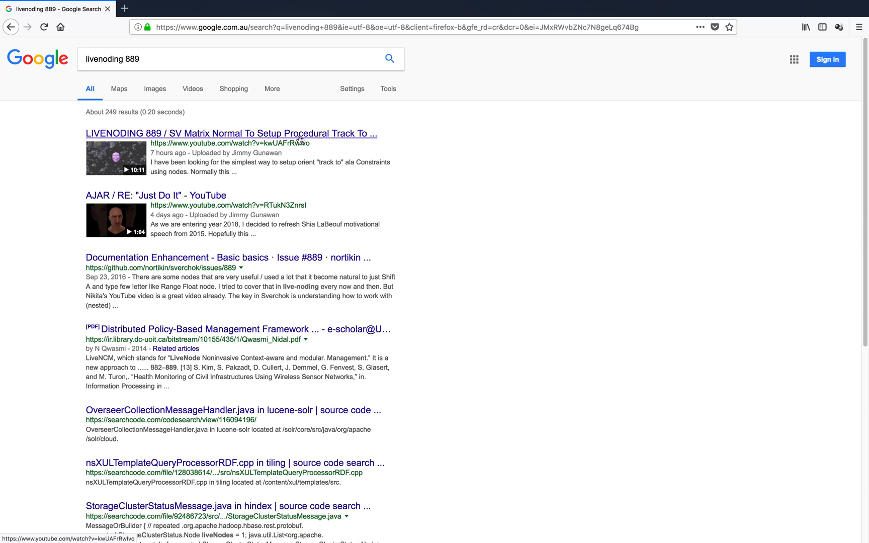
Open the LIVENODING 889 video from the search results and expand its full description.
key("XF86AudioRaiseVolume")
left_click(299, 134)
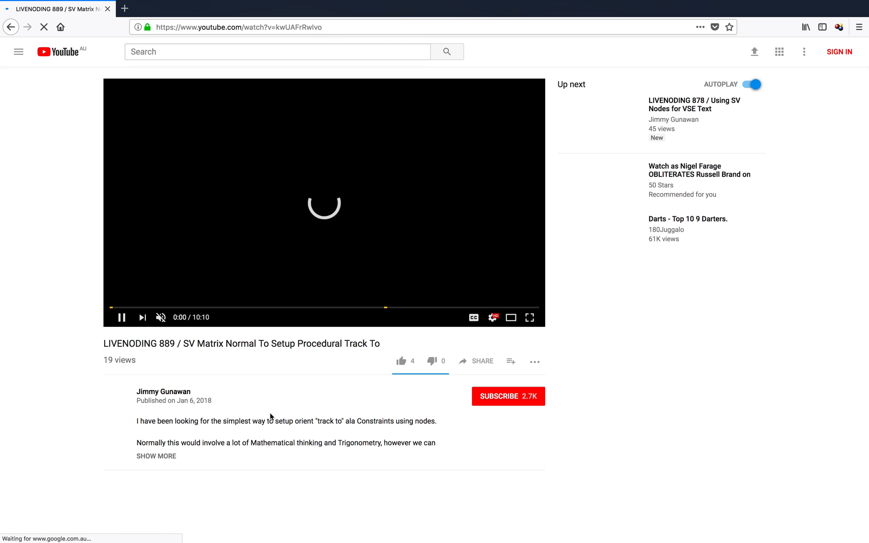
scroll(281, 415, "down", 1)
left_click(161, 439)
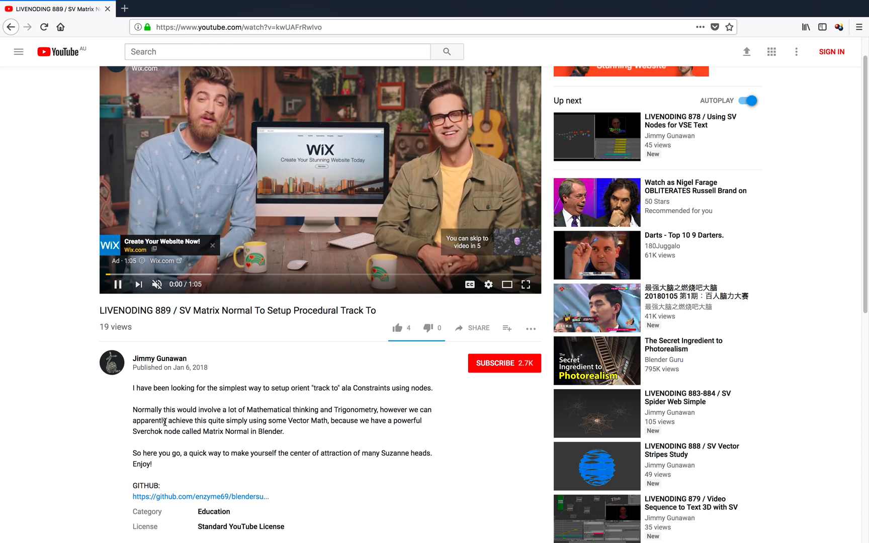
Open the GitHub link from the video's description and close the video's browser tab.
scroll(184, 439, "down", 2)
scroll(185, 439, "down", 1)
left_click(228, 412)
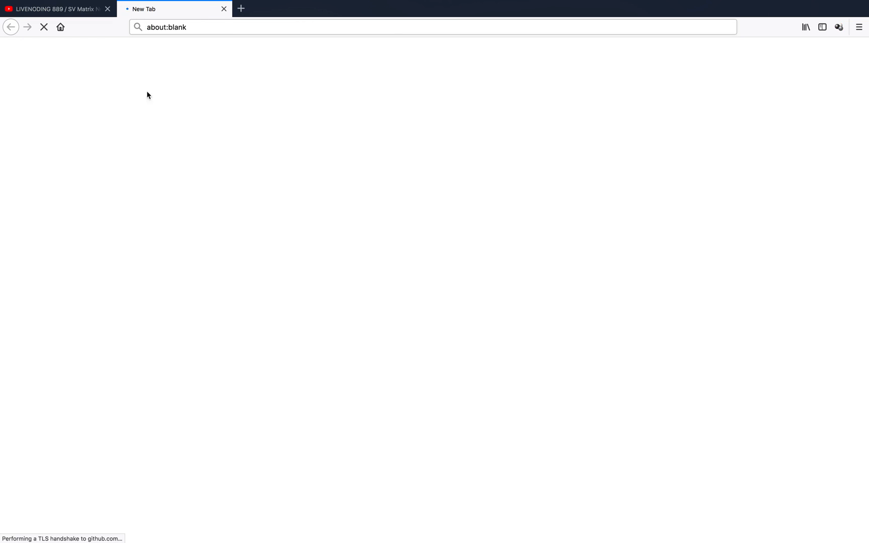
left_click(107, 8)
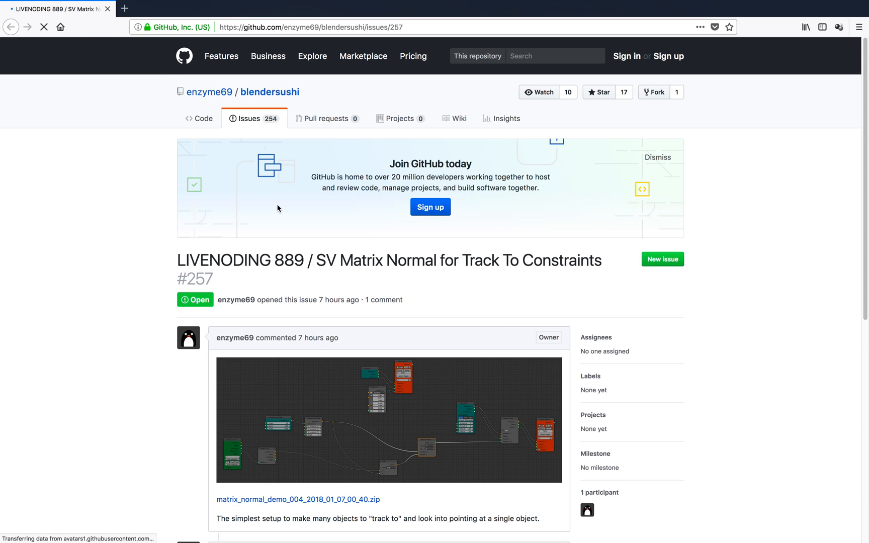
Copy the link to matrix_normal_demo_004_2018_01_07_00_40.zip from the GitHub issue's first comment.
scroll(278, 208, "down", 5)
right_click(347, 246)
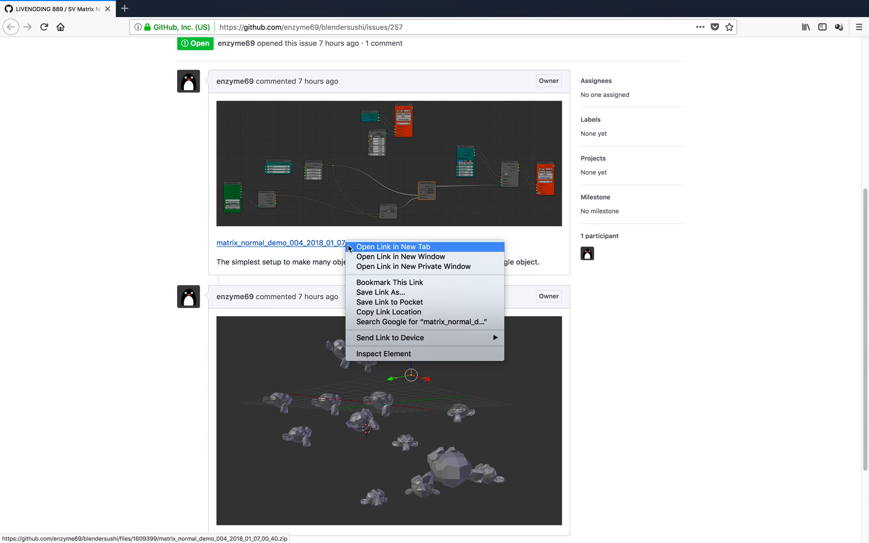
scroll(428, 181, "up", 3)
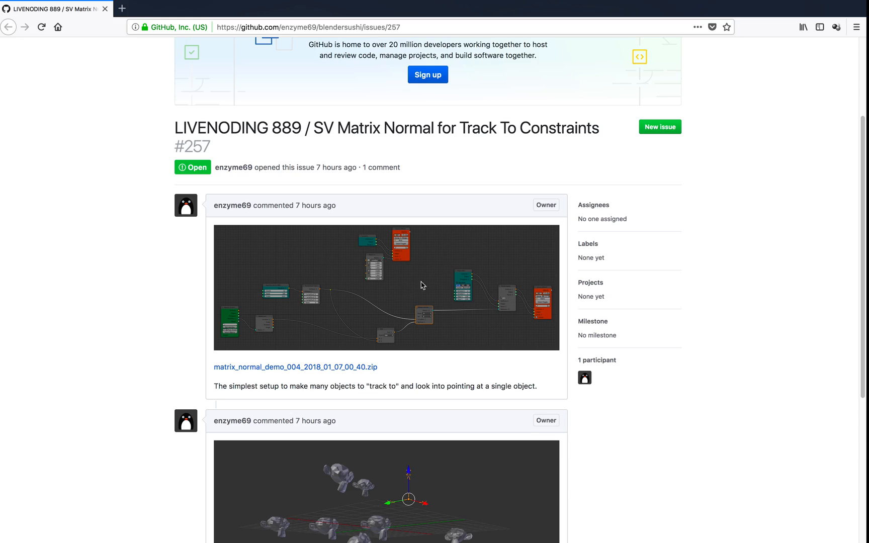
Switch to the desktop and launch the blender executable inside blender.app's MacOS folder, from the blender-2.79-macOS-10.6 folder.
key("ctrl+Left")
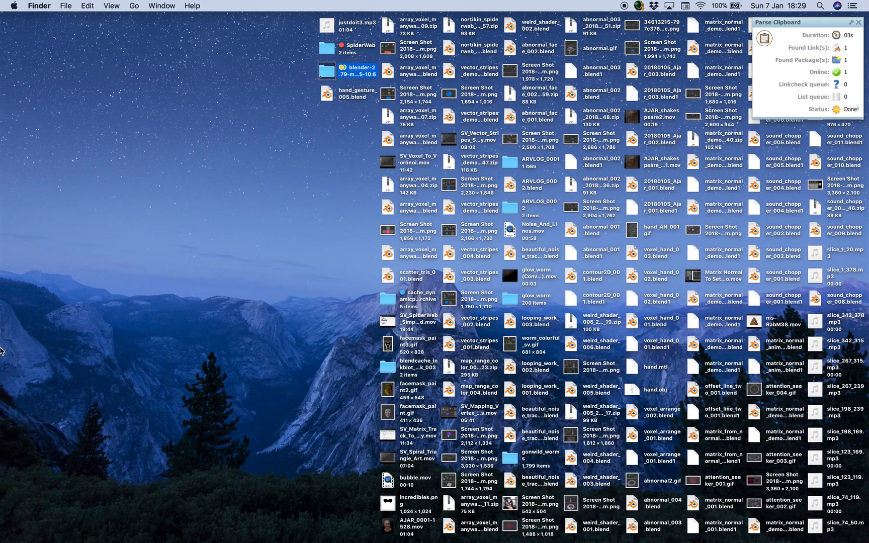
mouse_move(4, 368)
double_click(351, 71)
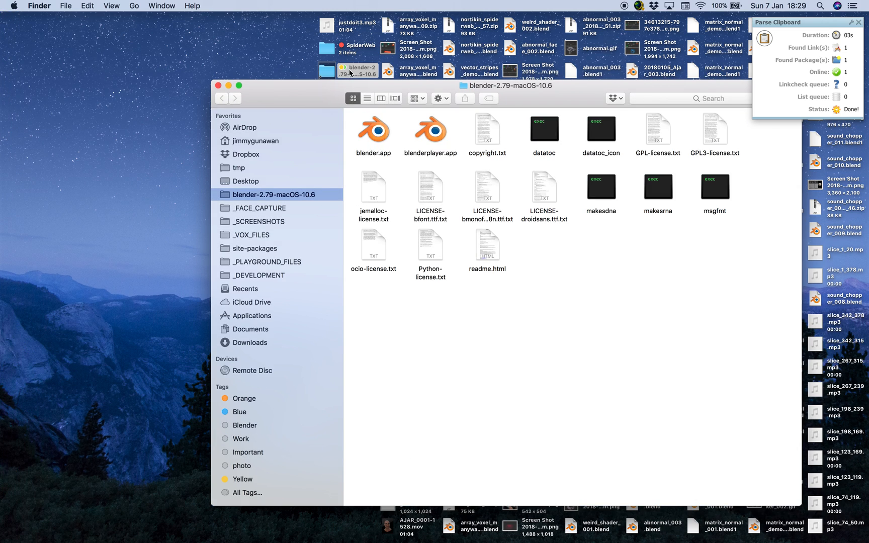
right_click(377, 132)
left_click(388, 142)
double_click(371, 138)
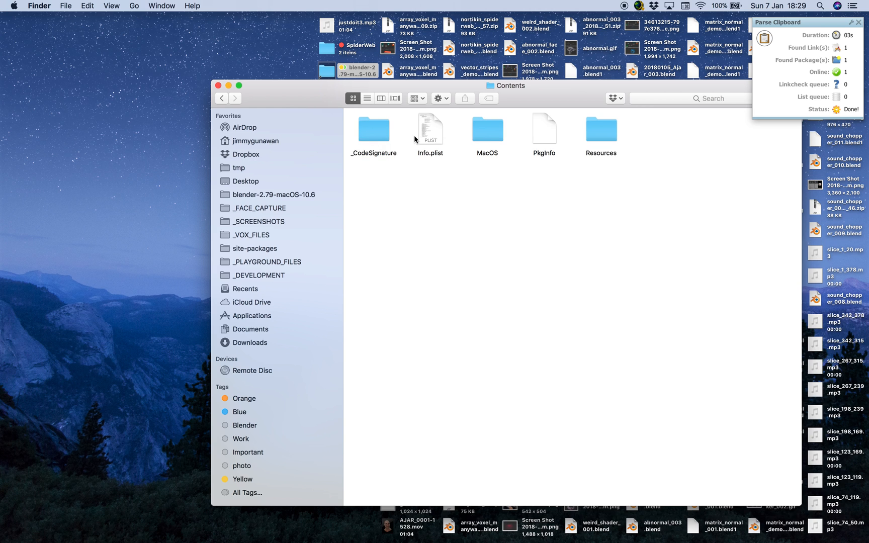
double_click(495, 138)
double_click(378, 132)
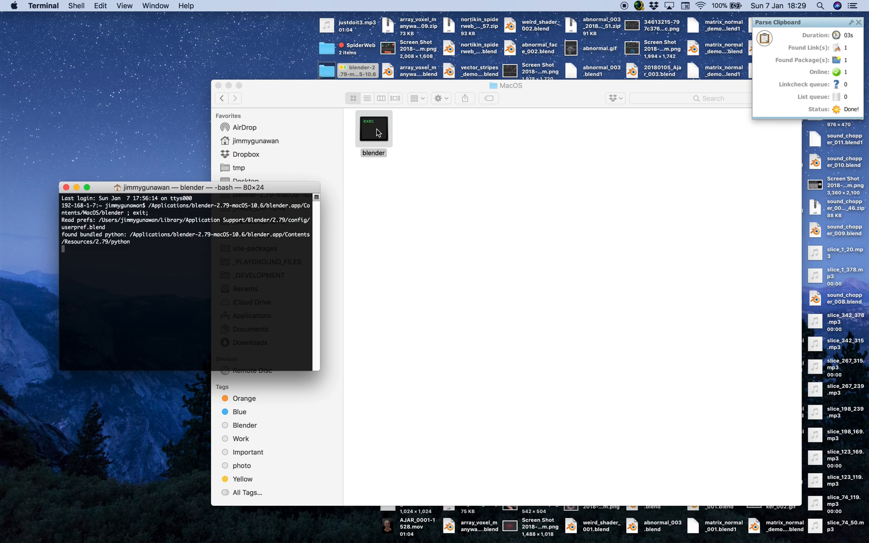
Return to the browser and copy the zip file's link location again.
key("ctrl+Right")
right_click(345, 368)
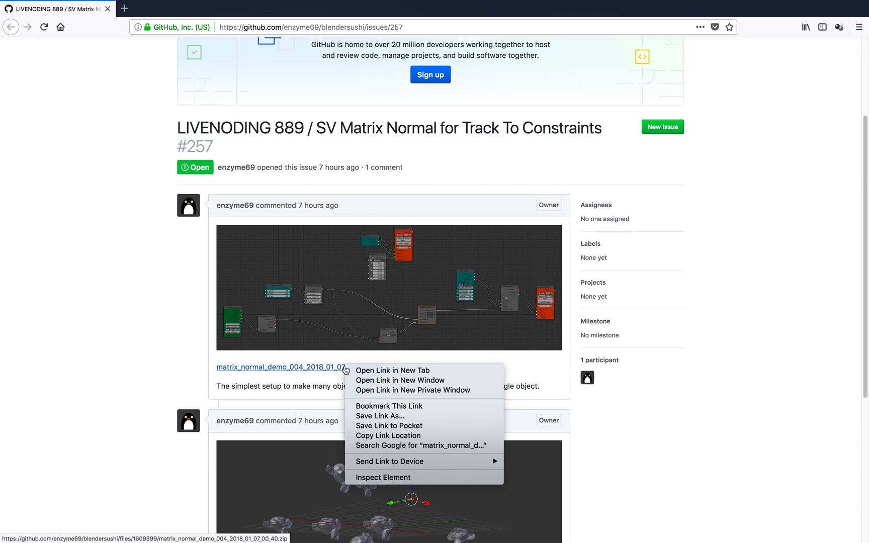
key("ctrl+Right")
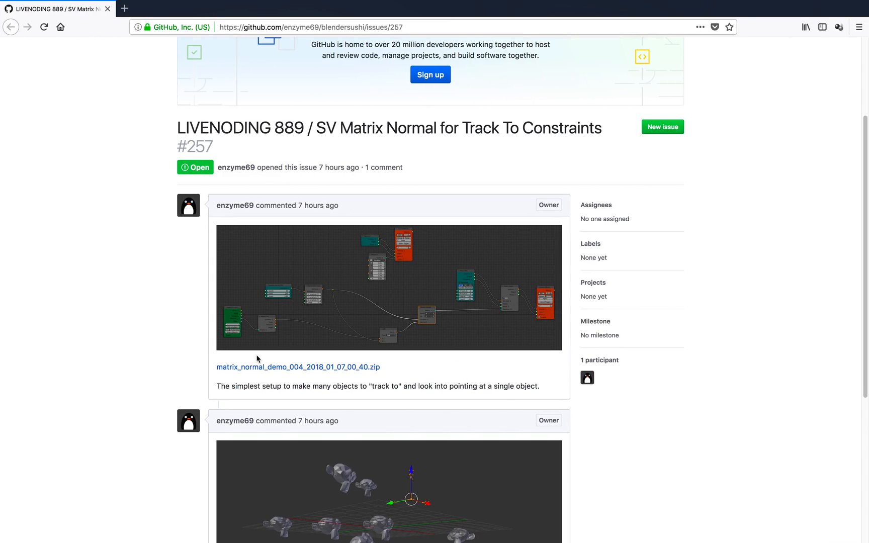
Switch to Blender and open the demo file from the copied link with Load archive URL.
key("ctrl+Left")
left_click(251, 206)
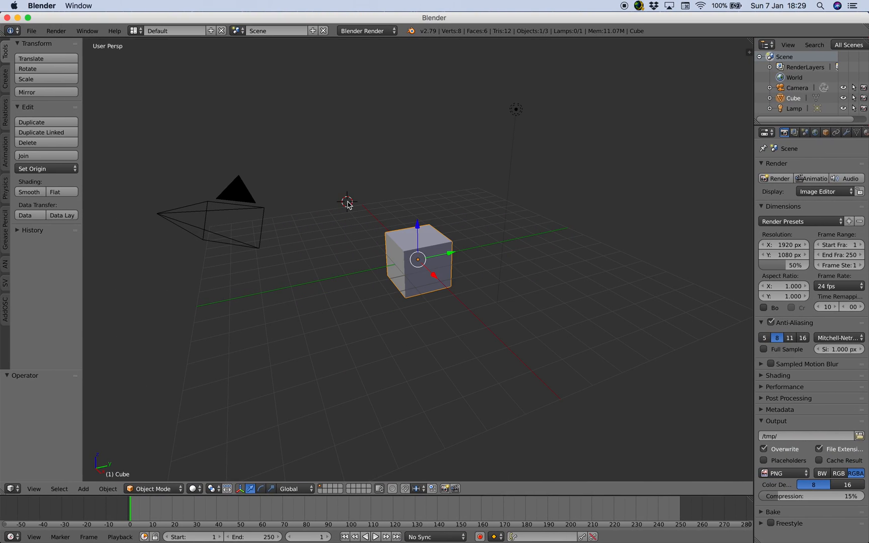
key("space")
type("zip")
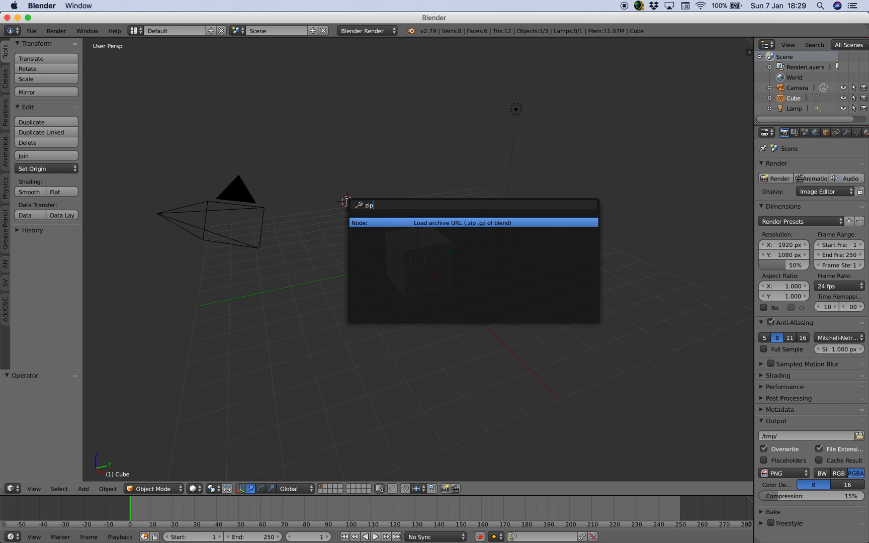
left_click(470, 220)
mouse_move(376, 351)
middle_mouse_down()
mouse_move(414, 341)
mouse_move(372, 349)
mouse_move(385, 349)
middle_mouse_up()
Save the file to the Desktop as matrix_normal_animated_001.blend.
left_click(32, 31)
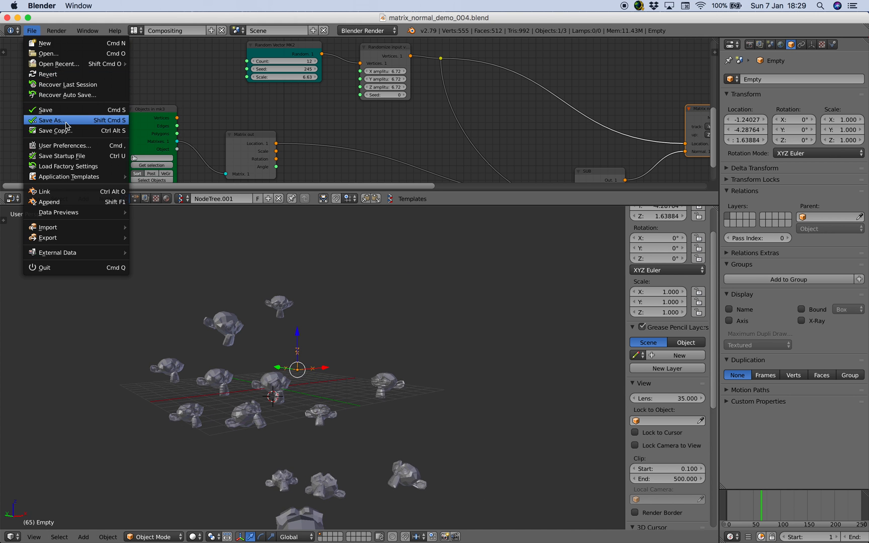
left_click(45, 119)
left_click(43, 157)
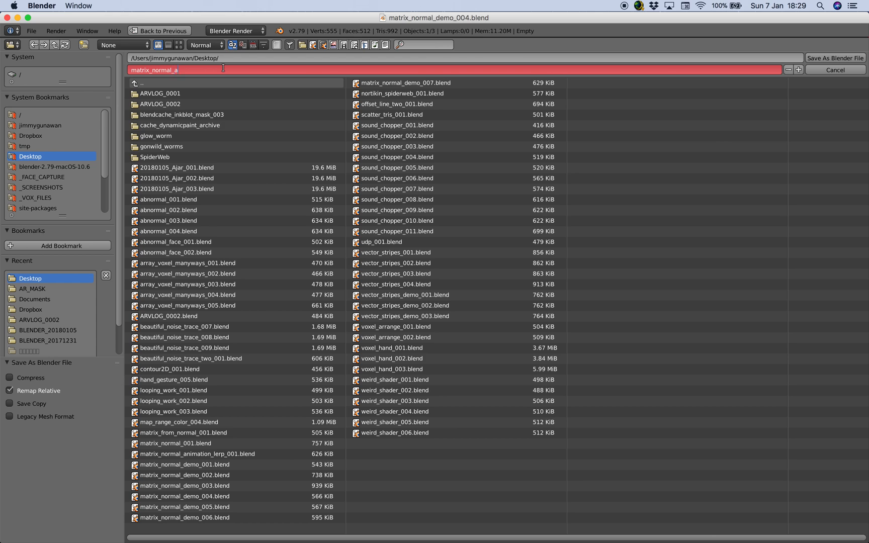
type("01")
key("Return")
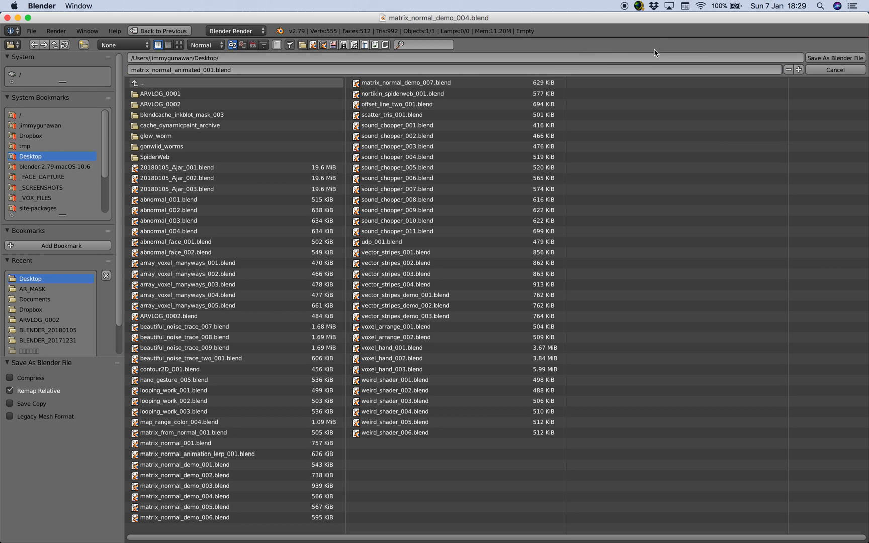
left_click(835, 58)
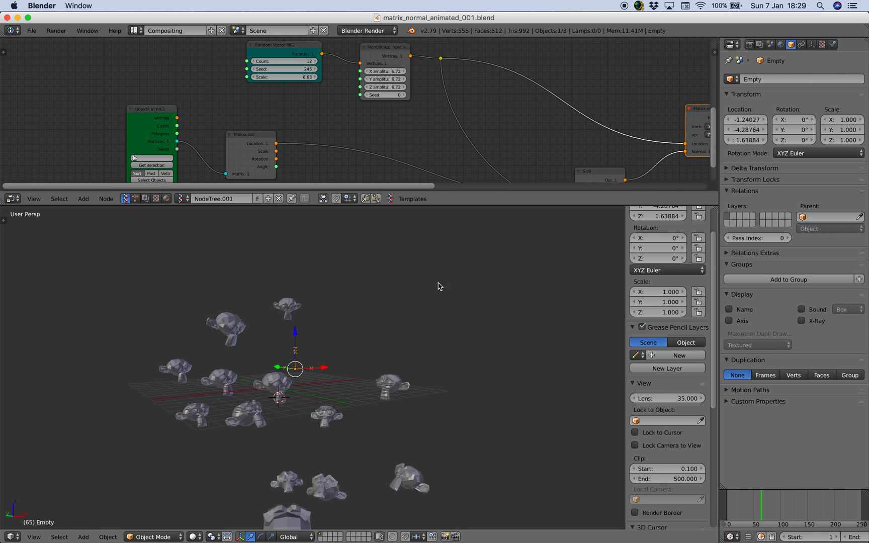
Start the animation playback and move the Empty to several positions around the monkey heads to test their tracking.
middle_click_drag(438, 279, 443, 277)
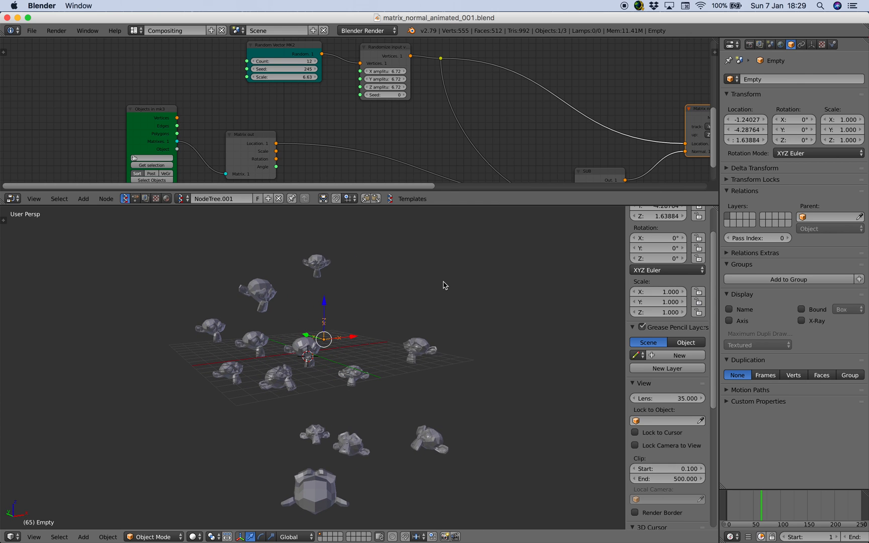
key("alt+a")
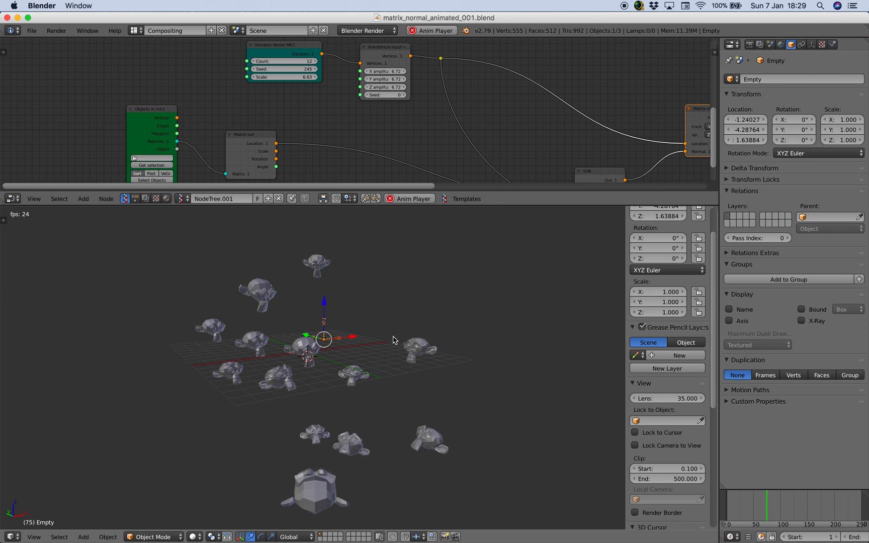
key("g")
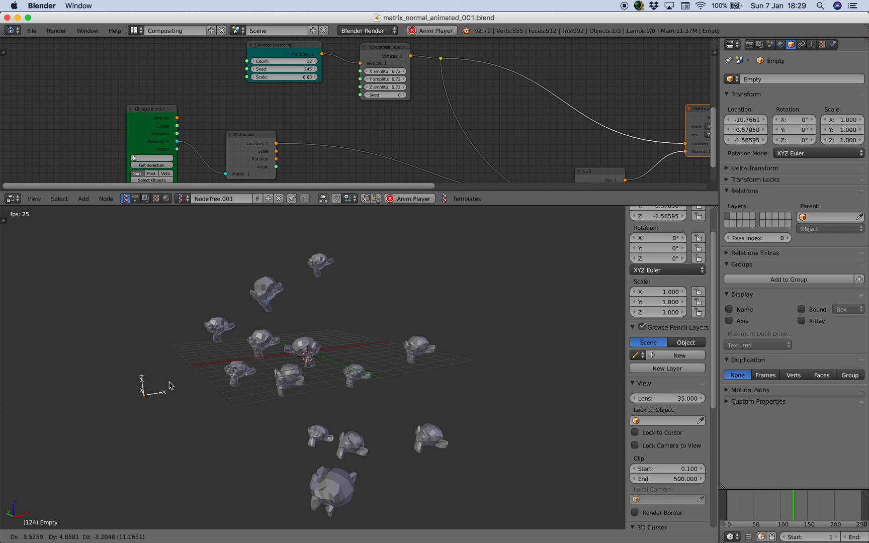
left_click(367, 316)
key("g")
middle_click_drag(382, 316, 339, 339)
left_click(410, 310)
key("g")
left_click(361, 355)
Try to move the central monkey head, Beta_0, along the global Y axis.
right_click(301, 348)
key("g")
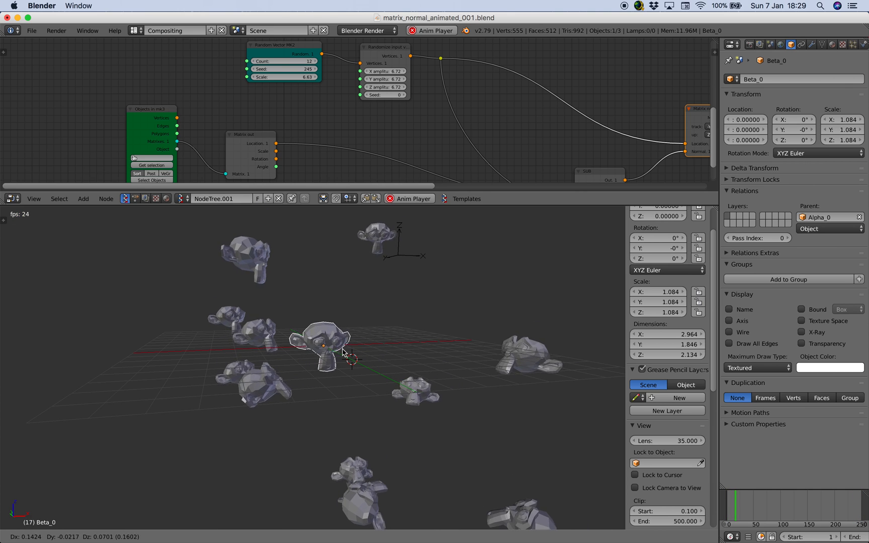
key("y")
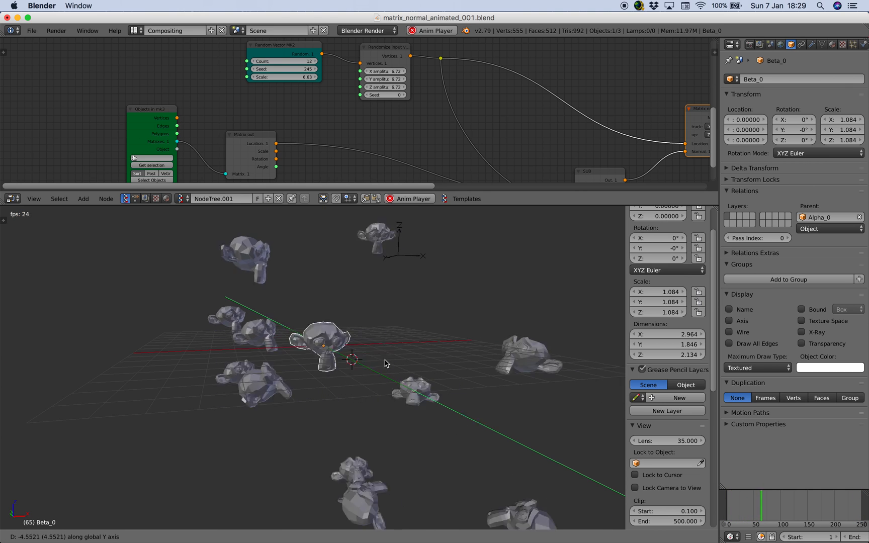
right_click(386, 363)
Stop the animation playback.
middle_click_drag(386, 364, 376, 368)
scroll(376, 367, "down", 3)
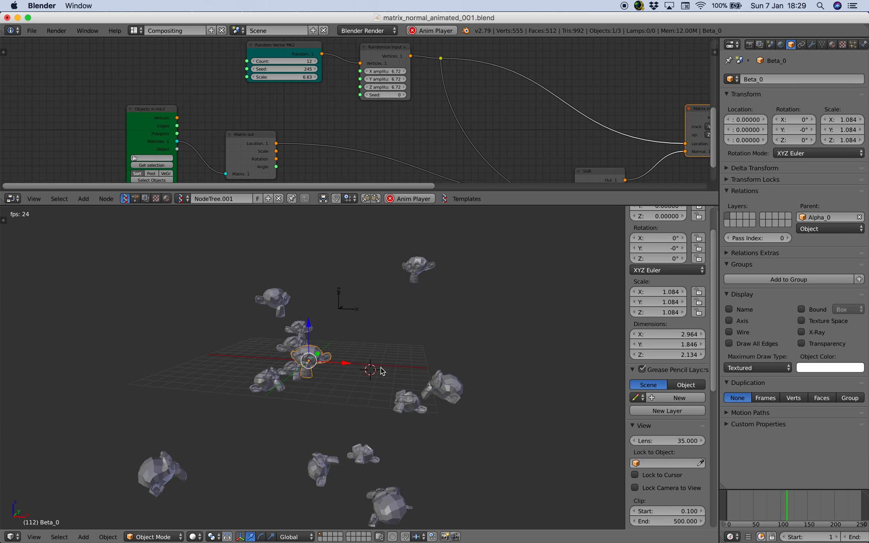
key("alt+a")
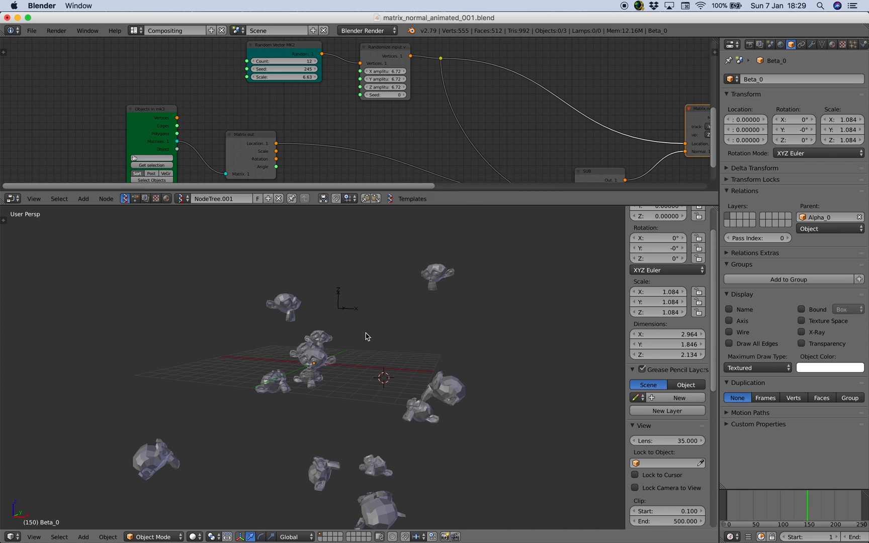
Enlarge the node editor area so that more of the node tree fits above the 3D view.
left_click_drag(423, 205, 423, 318)
scroll(451, 213, "down", 4)
scroll(451, 213, "up", 3)
middle_click_drag(492, 218, 415, 248)
middle_click_drag(380, 221, 307, 204)
scroll(334, 217, "down", 2)
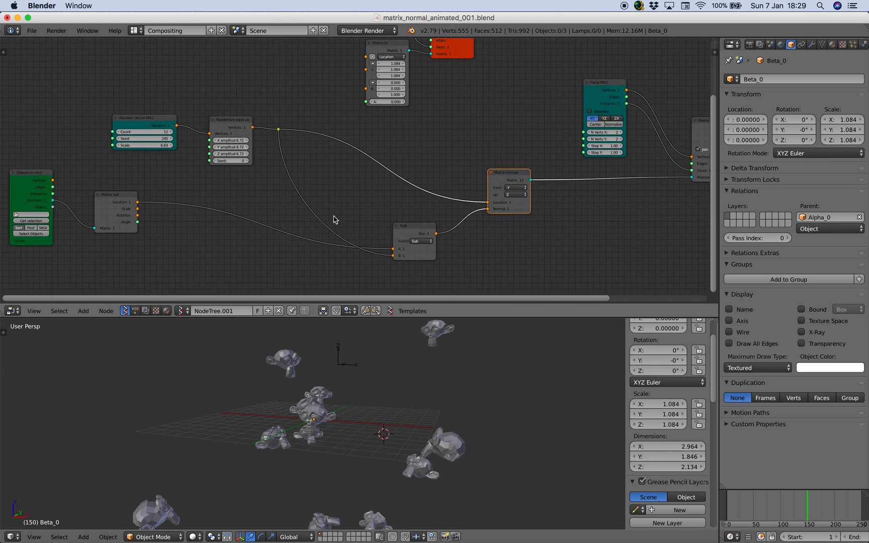
middle_click_drag(485, 200, 426, 200)
Rearrange the Plane, Matrix Apply and Alpha viewer nodes at the output end of the node tree.
left_click(529, 93)
left_click_drag(528, 94, 548, 89)
middle_click_drag(573, 135, 507, 143)
left_click_drag(487, 93, 497, 90)
left_click_drag(635, 134, 631, 116)
left_click_drag(559, 151, 568, 136)
middle_click_drag(568, 136, 621, 156)
Select the Empty in the 3D view.
middle_click_drag(452, 433, 360, 420)
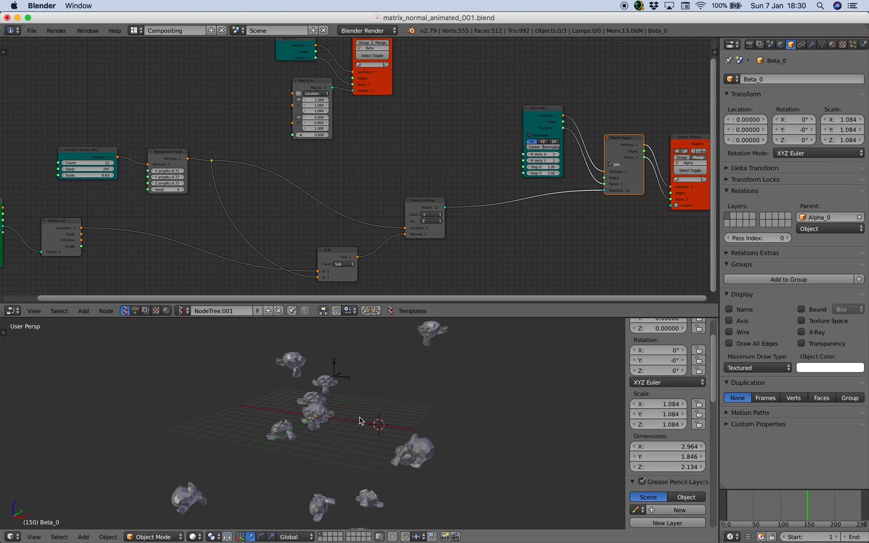
right_click(336, 375)
middle_click_drag(395, 393, 382, 382)
Move the Suzanne, Matrix in and Beta viewer nodes further up in the node tree and save the file.
middle_click_drag(301, 173, 315, 222)
left_click_drag(395, 73, 405, 47)
left_click_drag(296, 92, 285, 78)
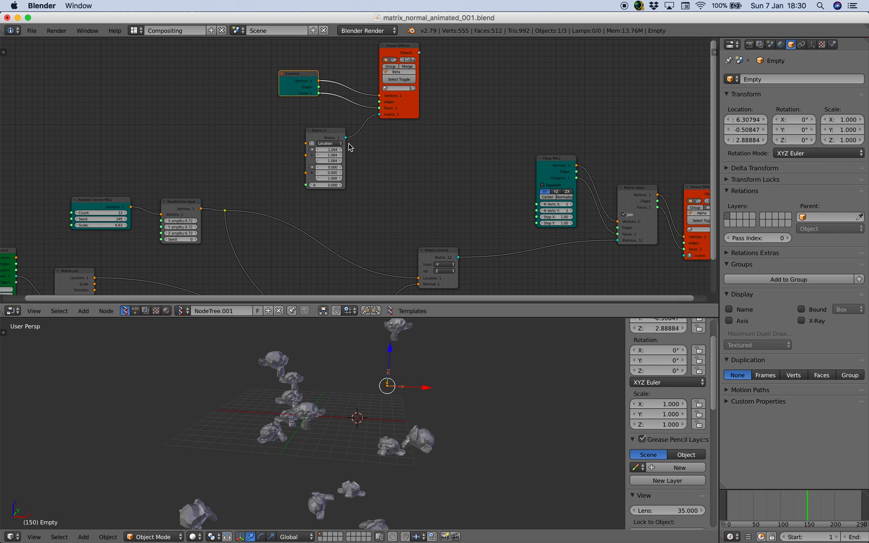
left_click_drag(333, 132, 318, 117)
middle_click_drag(359, 170, 406, 159)
key("ctrl+s")
Add a Vector Lerp node below and to the right of the Matrix normal node.
left_click(407, 164)
middle_click_drag(430, 199, 289, 122)
key("shift+a")
left_click(398, 200)
type("vector l")
key("Return")
left_click(399, 201)
scroll(411, 218, "up", 3)
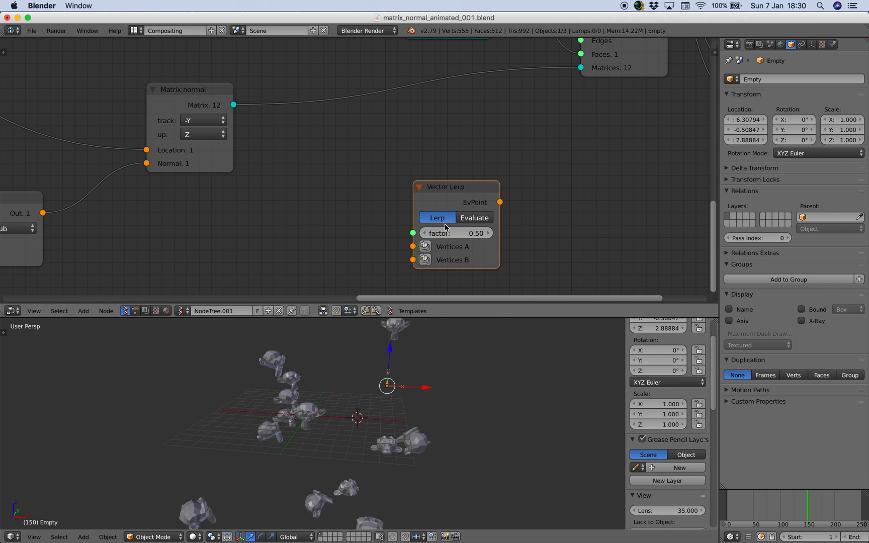
left_click_drag(449, 209, 447, 200)
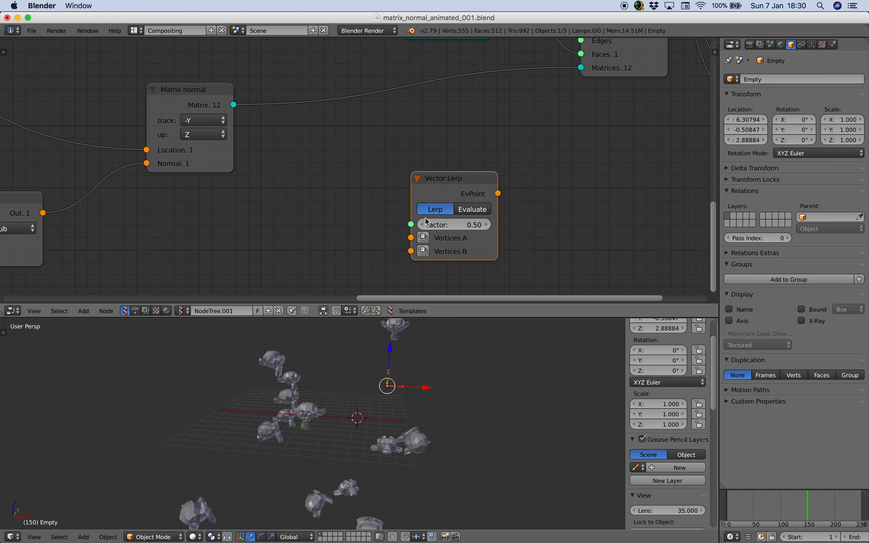
Reposition the Vector Lerp node into the free space below the Plane node.
scroll(426, 221, "down", 3)
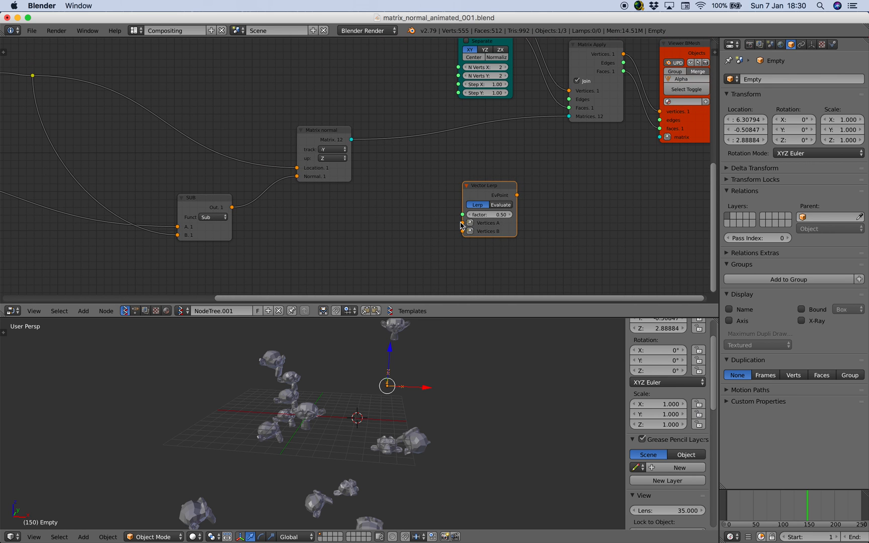
left_click_drag(463, 233, 357, 280)
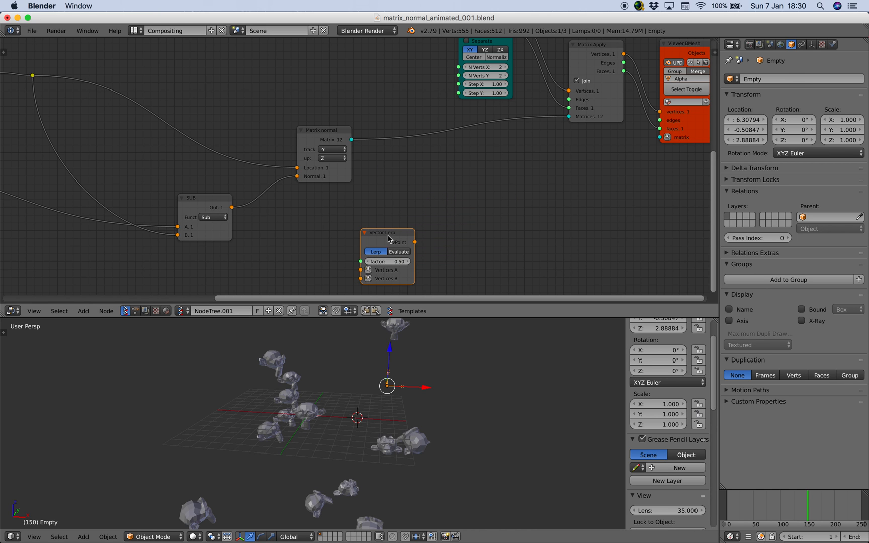
left_click_drag(388, 236, 447, 185)
scroll(446, 186, "down", 3)
middle_click_drag(418, 187, 440, 222)
left_click_drag(449, 207, 486, 197)
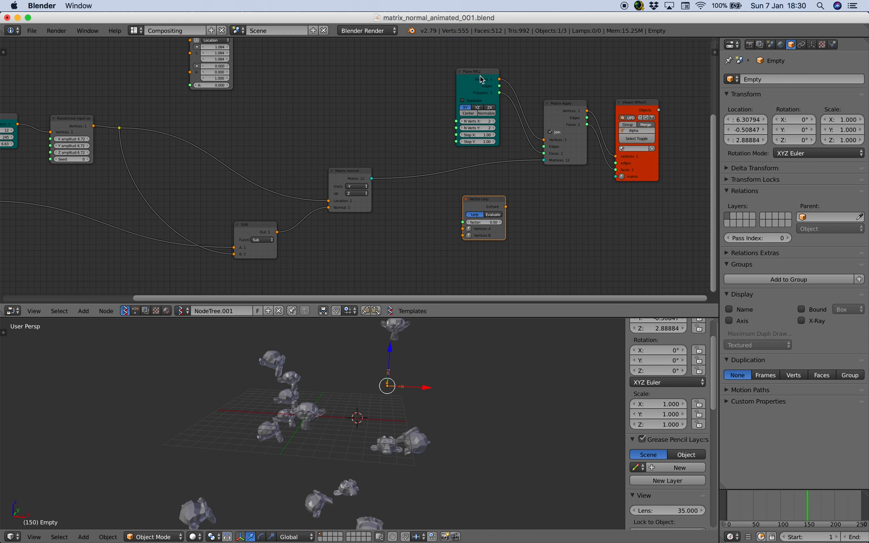
Move the Plane, Matrix Apply and Alpha viewer nodes up, and shift Matrix normal closer to Matrix Apply.
left_click_drag(482, 78, 460, 56)
left_click_drag(559, 104, 550, 81)
left_click_drag(644, 105, 635, 73)
left_click_drag(361, 170, 475, 145)
Place the Vector Lerp node between the SUB and Matrix normal nodes.
left_click_drag(487, 206, 524, 222)
scroll(425, 182, "up", 3)
middle_click_drag(312, 171, 436, 180)
scroll(436, 179, "down", 2)
left_click_drag(640, 223, 501, 225)
middle_click_drag(585, 184, 533, 164)
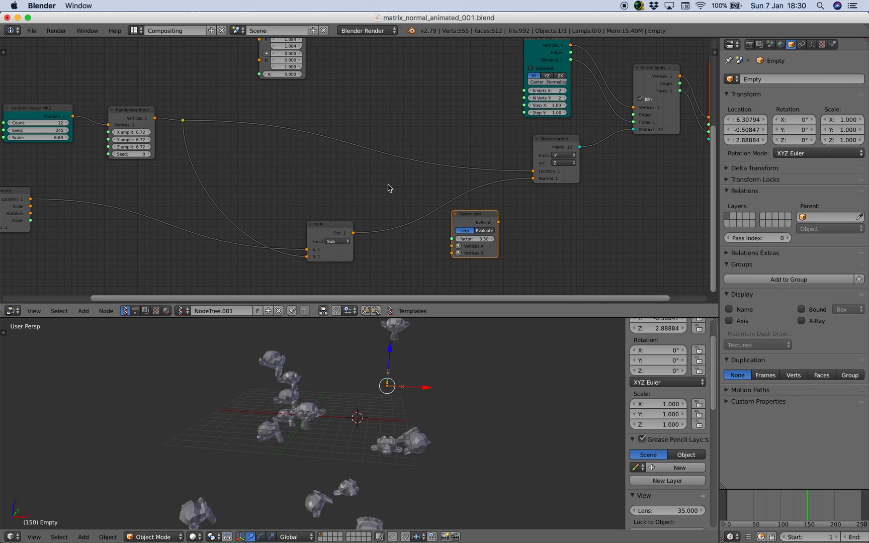
Tidy the positions of the Random Vector and Randomize input nodes at the start of the node tree.
middle_click_drag(389, 188, 480, 181)
left_click_drag(136, 111, 131, 86)
left_click_drag(220, 115, 206, 105)
middle_click_drag(474, 157, 403, 168)
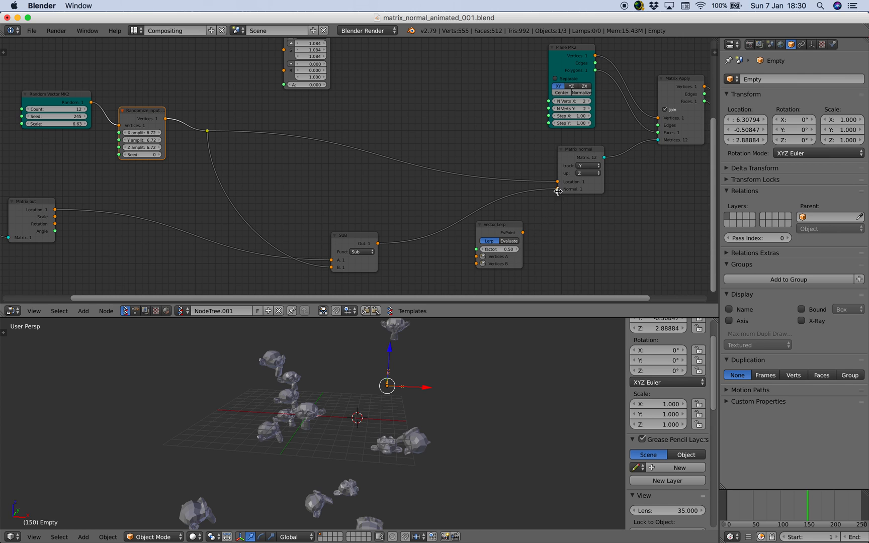
Move the SUB node up until it sits roughly level with the Matrix out node.
middle_click_drag(495, 227, 514, 195)
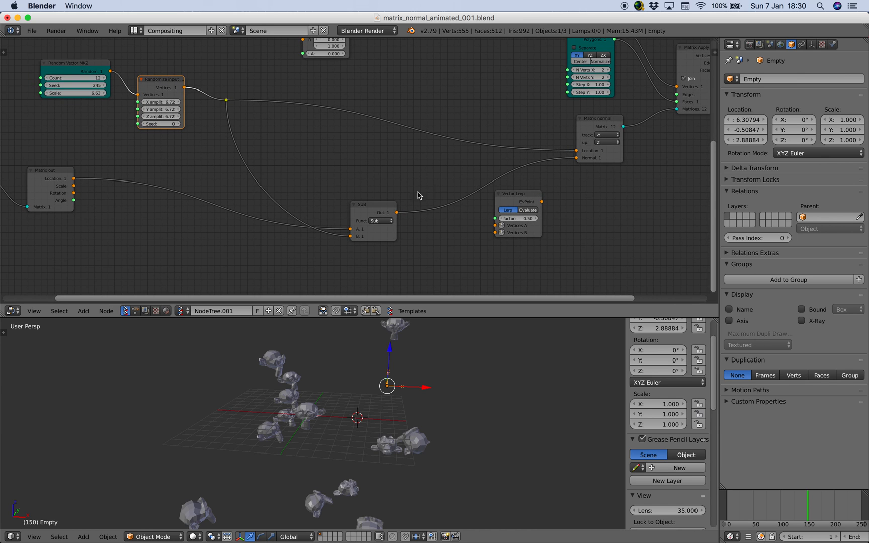
left_click_drag(377, 212, 373, 183)
middle_click_drag(120, 206, 198, 201)
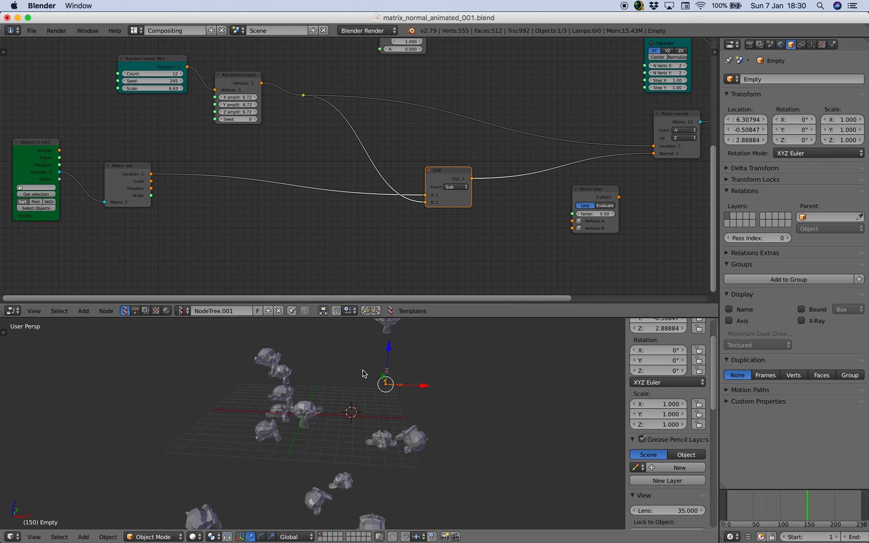
middle_click_drag(261, 432, 282, 427)
Delete the Random Vector and Randomize input nodes from the start of the node tree.
middle_click_drag(159, 84, 186, 117)
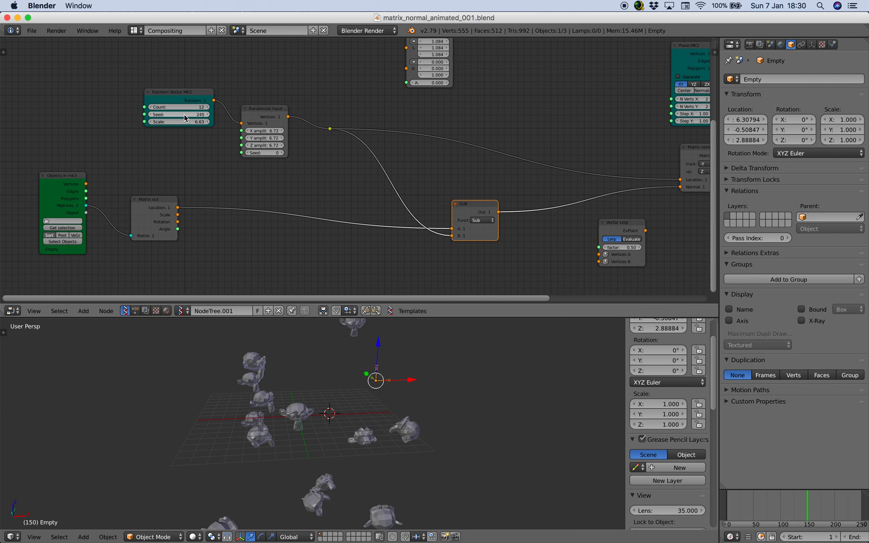
left_click_drag(180, 114, 157, 84)
key("x")
left_click_drag(256, 109, 236, 103)
key("x")
Add a Circle node in their place and connect its Vertices output to the reroute point.
key("alt+space")
type("ci")
key("Return")
left_click(227, 106)
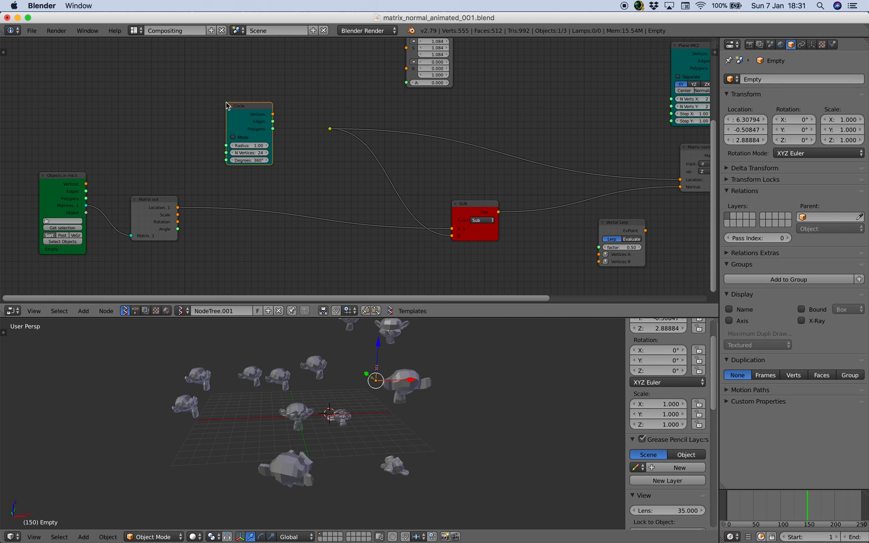
left_click_drag(277, 114, 330, 129)
Enlarge the ring of monkey heads by setting the Circle node's radius to 7.12.
middle_click_drag(351, 438, 350, 506)
scroll(349, 458, "up", 3)
left_click_drag(262, 149, 285, 186)
middle_click_drag(394, 399, 371, 422)
scroll(367, 423, "down", 3)
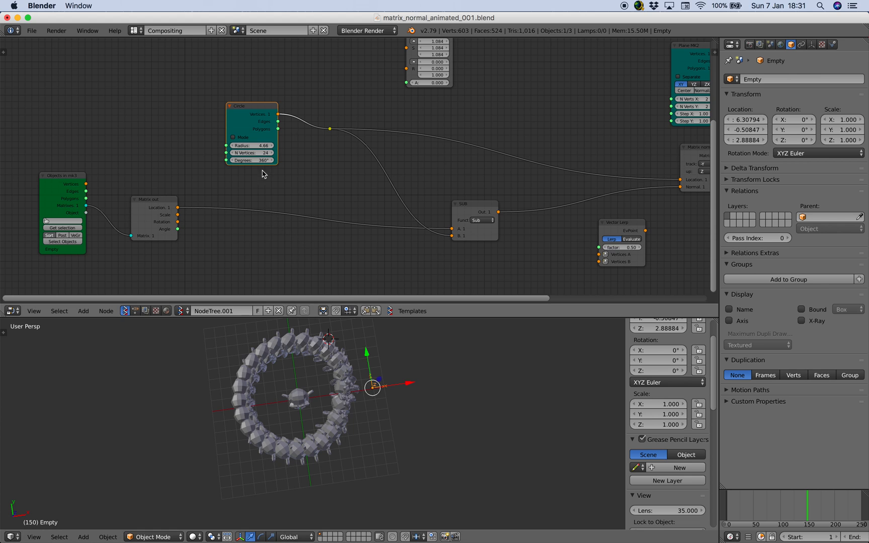
left_click_drag(258, 146, 279, 147)
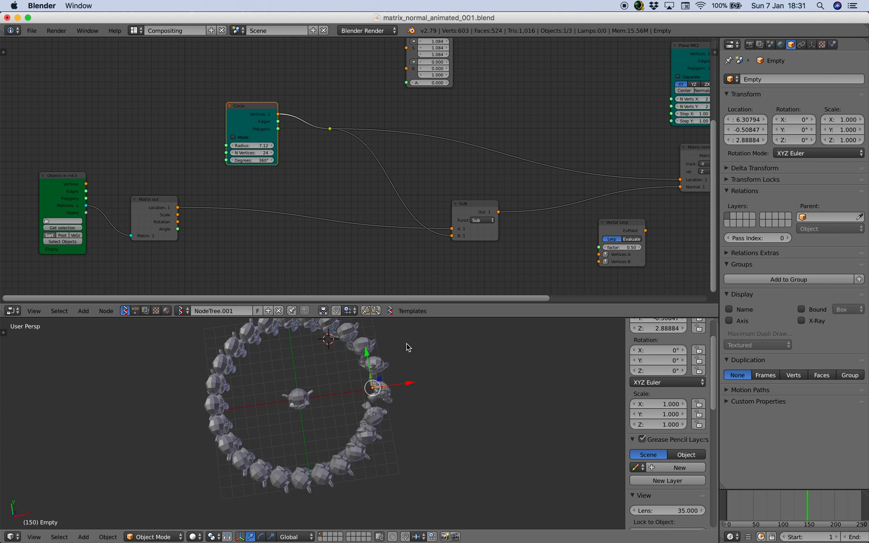
Move the Empty around inside the ring of heads and reset its location to the origin.
middle_click_drag(407, 384, 402, 374)
key("g")
left_click(347, 380)
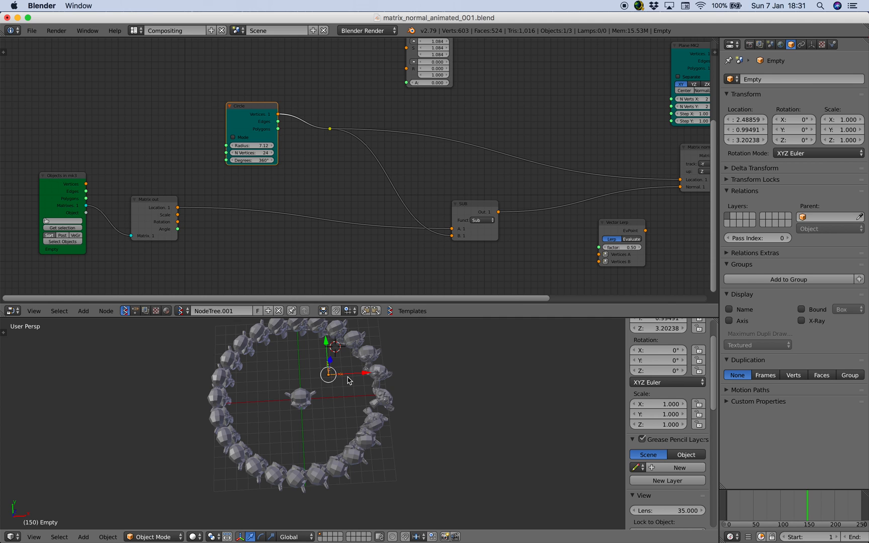
left_click(751, 511)
key("g")
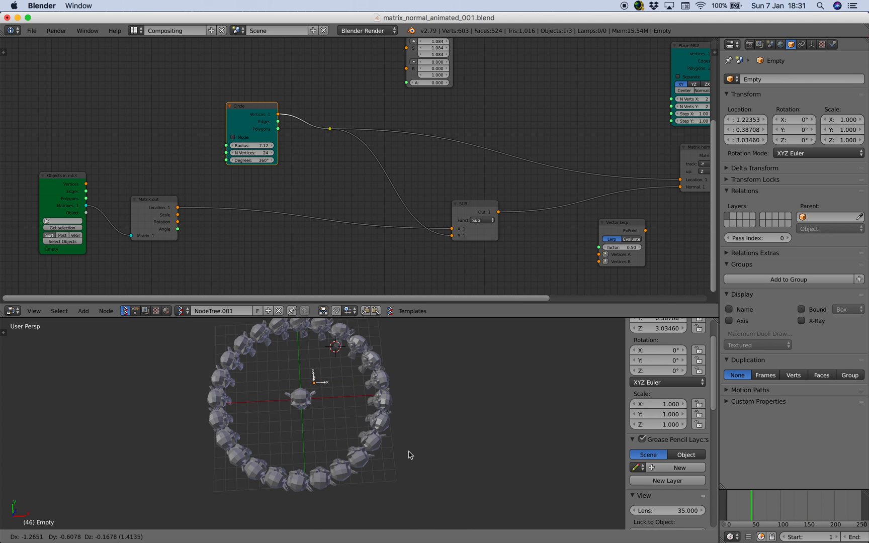
left_click(405, 452)
middle_click_drag(405, 451, 402, 450)
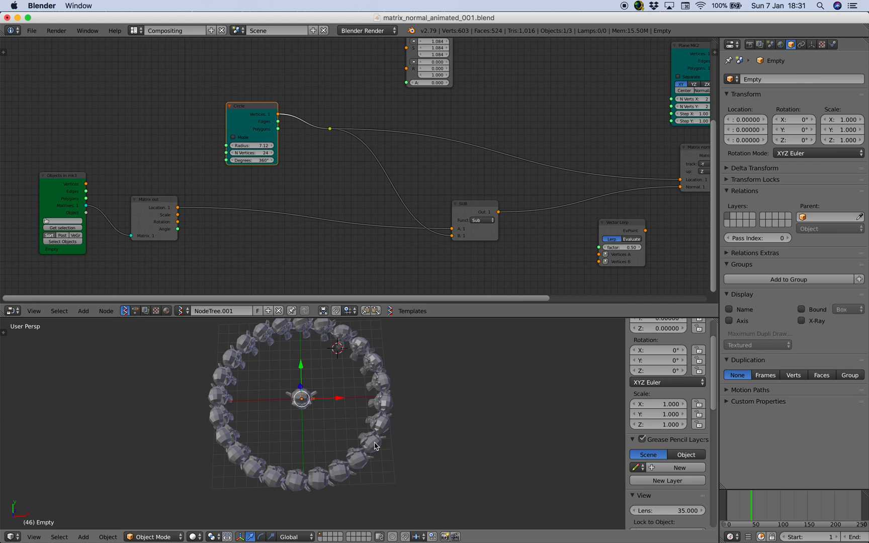
Scale the Empty to about 3.368 and raise it to about 3.33 on Z.
key("s")
left_click(546, 475)
left_click(754, 503)
middle_click_drag(413, 434, 314, 376)
left_click_drag(315, 379, 316, 346)
left_click(768, 503)
middle_click_drag(313, 416, 338, 421)
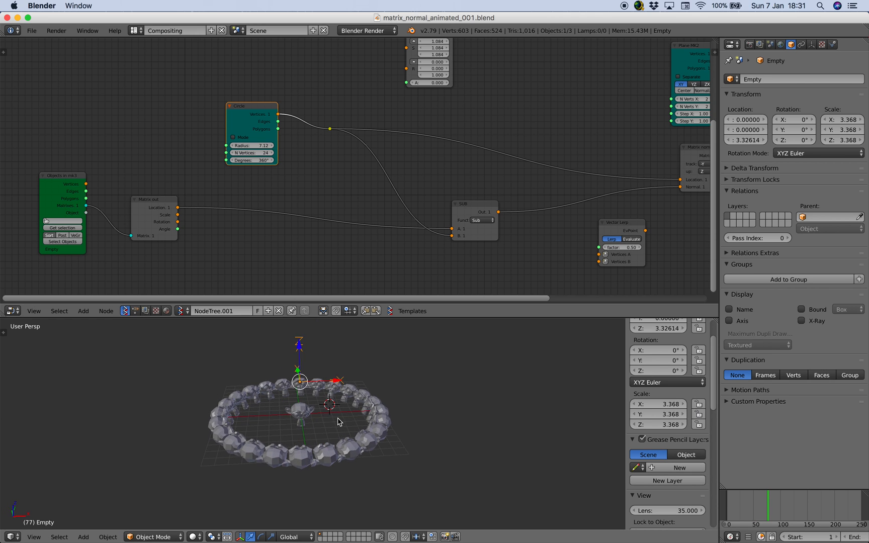
Set the Circle node's number of vertices to 12.
scroll(292, 143, "up", 2)
left_click_drag(220, 152, 201, 153)
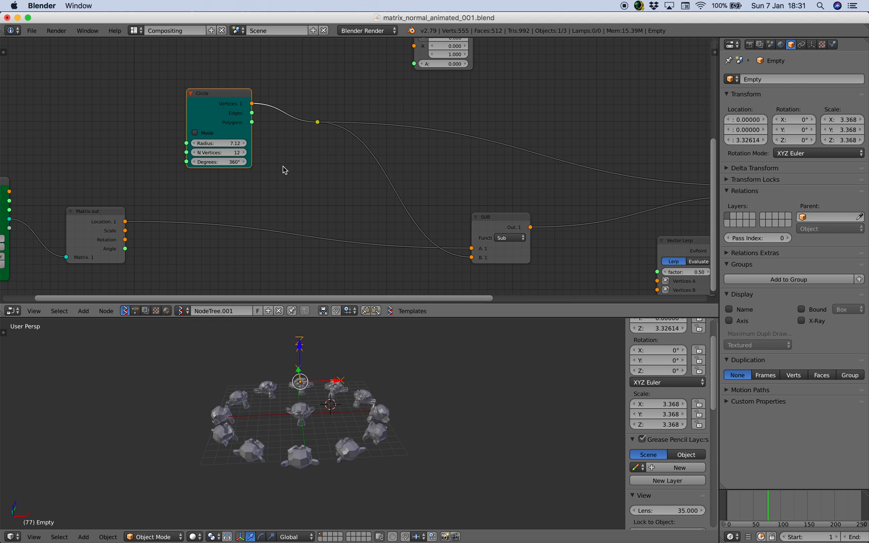
middle_click_drag(336, 374, 324, 374)
middle_click_drag(326, 218, 262, 188)
key("ctrl+s")
left_click(291, 215)
Shift the SUB node further up, to about the height of the Matrix normal node's inputs.
left_click_drag(427, 206, 447, 187)
key("ctrl+s")
left_click(447, 188)
middle_click_drag(447, 186, 416, 197)
left_click_drag(416, 196, 397, 181)
middle_click_drag(370, 175, 348, 139)
Connect the SUB node's output to the Vertices B input of the Vector Lerp node.
left_click_drag(407, 154, 432, 172)
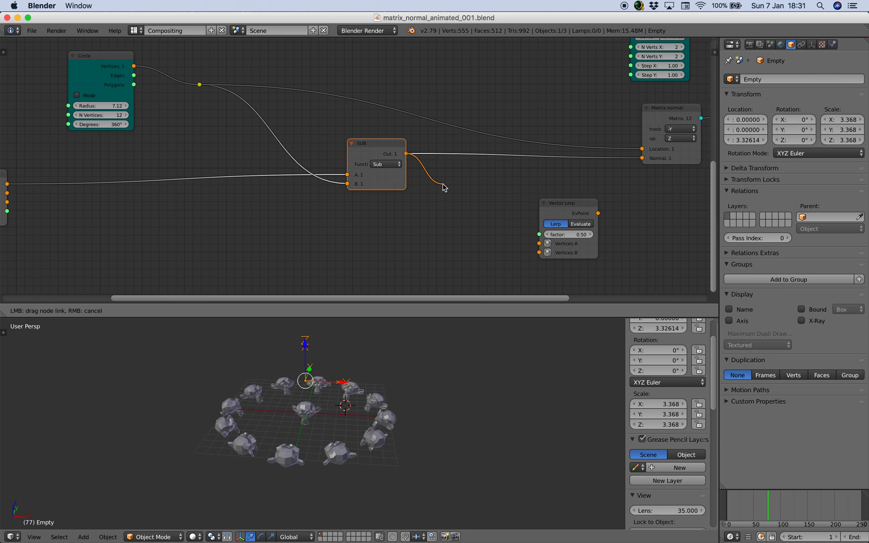
left_click_drag(548, 257, 547, 255)
middle_click_drag(430, 242, 437, 225)
left_click_drag(548, 226, 466, 219)
middle_click_drag(450, 385, 424, 384)
Add a Random Vector node below SUB and connect it to the Vector Lerp node's Vertices A input.
middle_click_drag(403, 250, 414, 232)
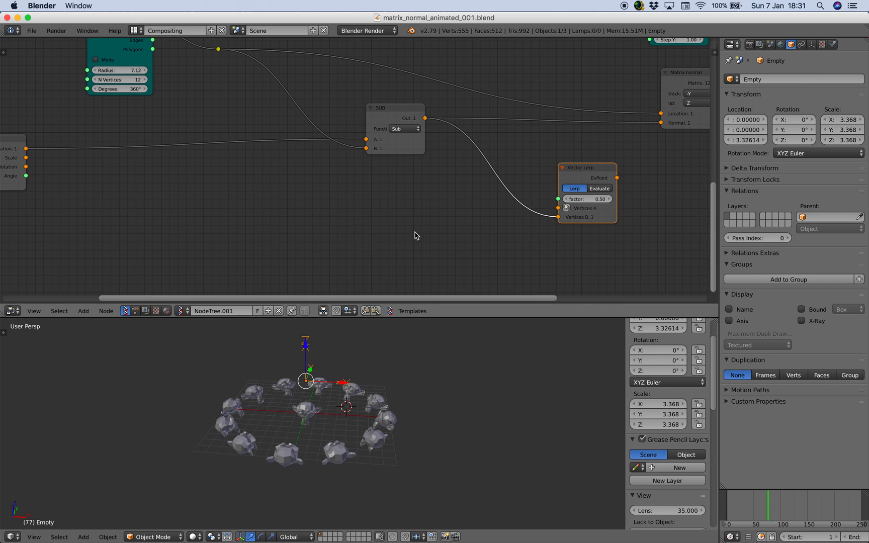
key("shift+a")
left_click(413, 232)
type("random")
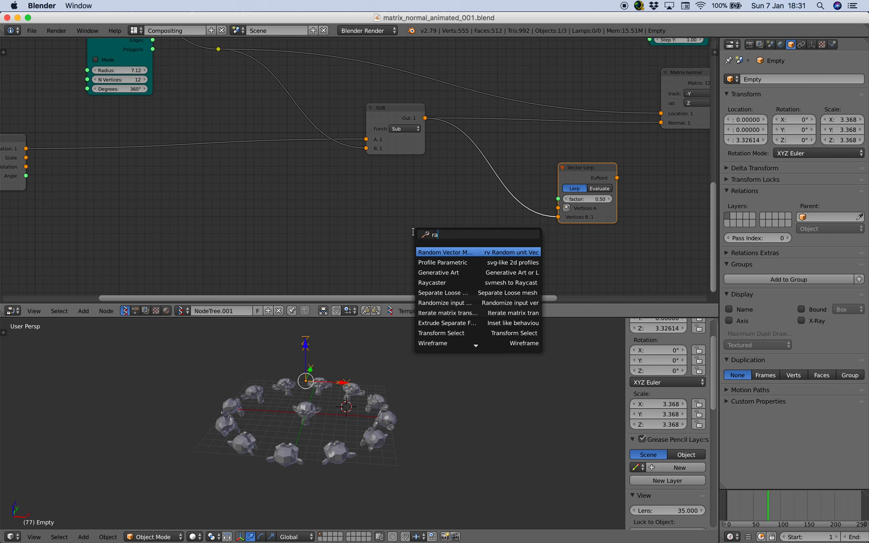
left_click(434, 252)
left_click(436, 218)
left_click_drag(489, 228, 558, 208)
Connect the Vector Lerp output to Matrix normal's Normal input and set the lerp factor to 0.02.
scroll(521, 183, "right", 5)
left_click_drag(527, 177, 566, 124)
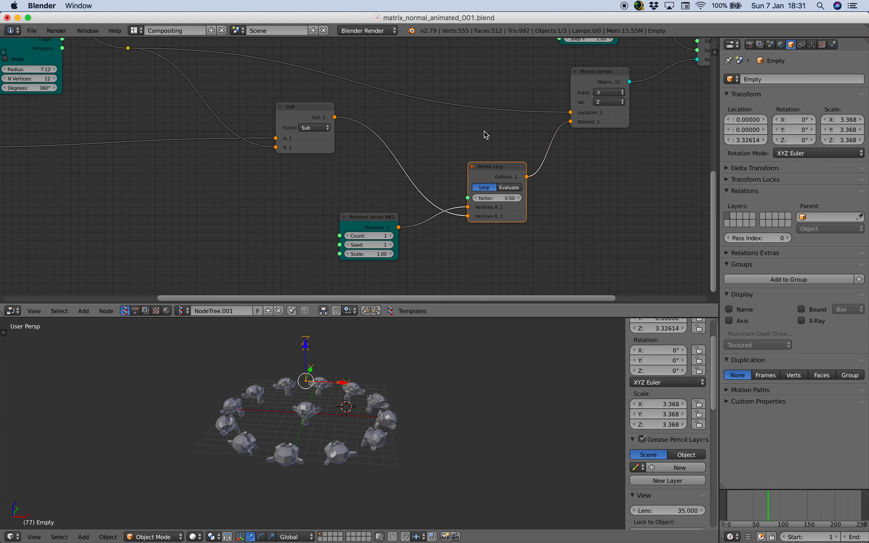
key("ctrl+s")
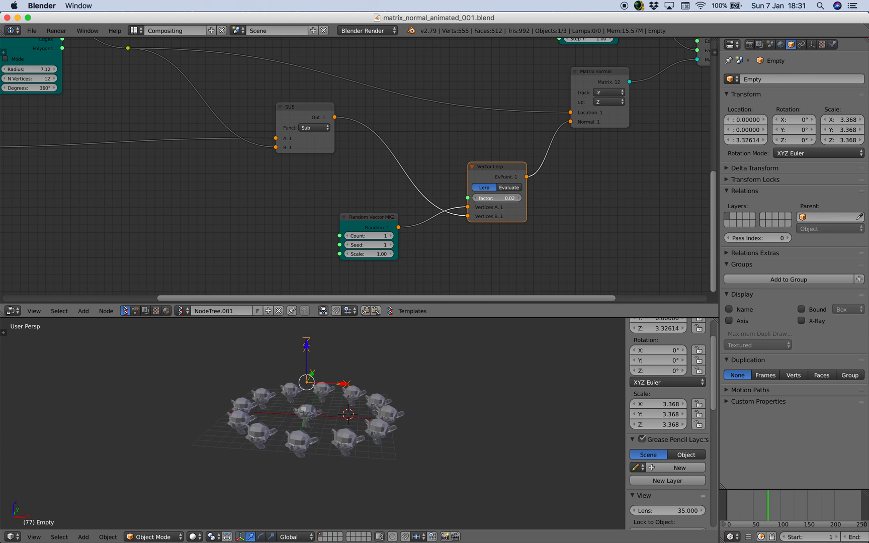
scroll(398, 255, "up", 1)
scroll(445, 201, "down", 2)
Set the Random Vector node's count to 12 and nudge the node slightly up.
middle_click_drag(452, 193, 568, 194)
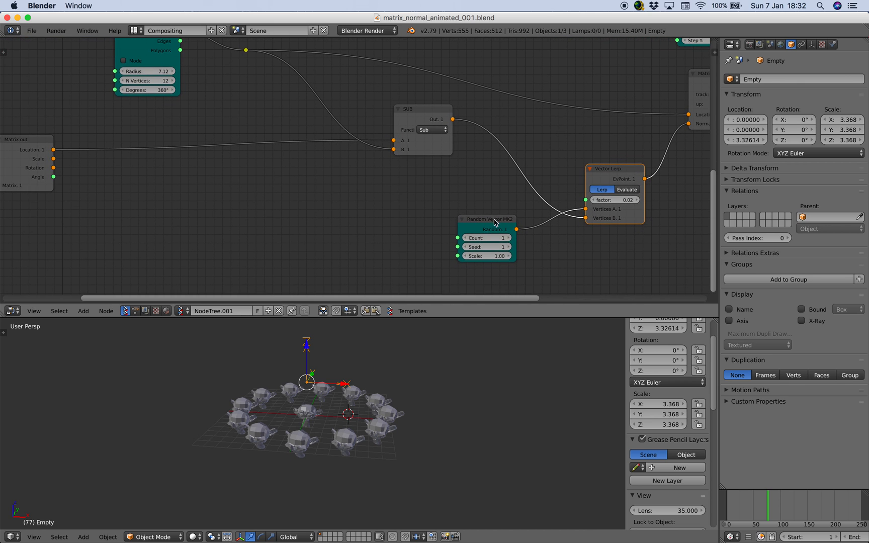
type("12")
key("Return")
left_click_drag(474, 226, 472, 219)
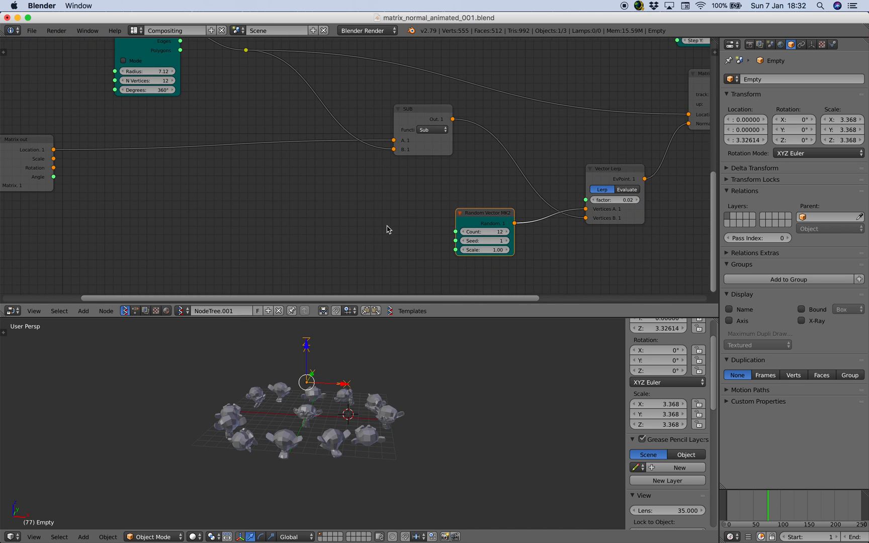
Add an Int node near the start of the tree and connect it to the Random Vector node's Count input.
scroll(382, 226, "down", 2)
middle_click_drag(377, 224, 409, 242)
key("ctrl+s")
left_click(408, 242)
middle_click_drag(187, 196, 279, 217)
key("shift+a")
left_click(277, 214)
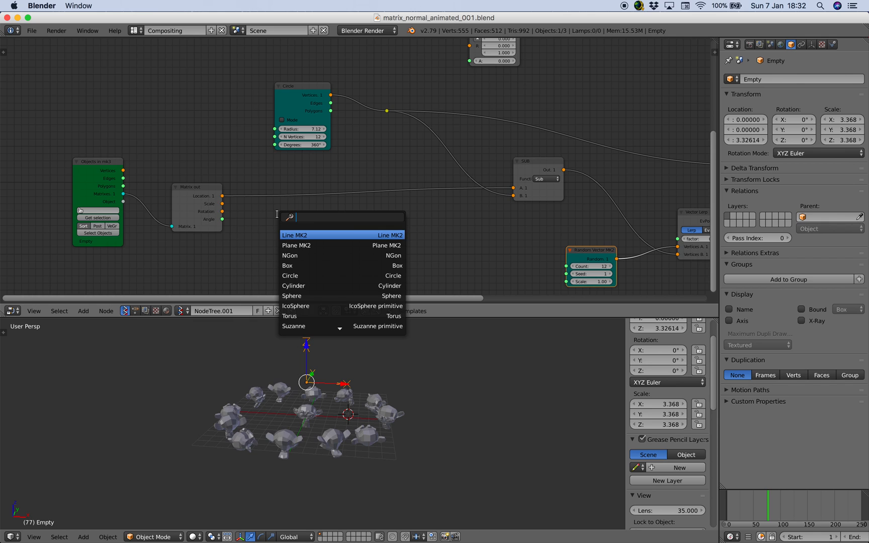
type("int")
key("Down")
key("Down")
key("Down")
key("Down")
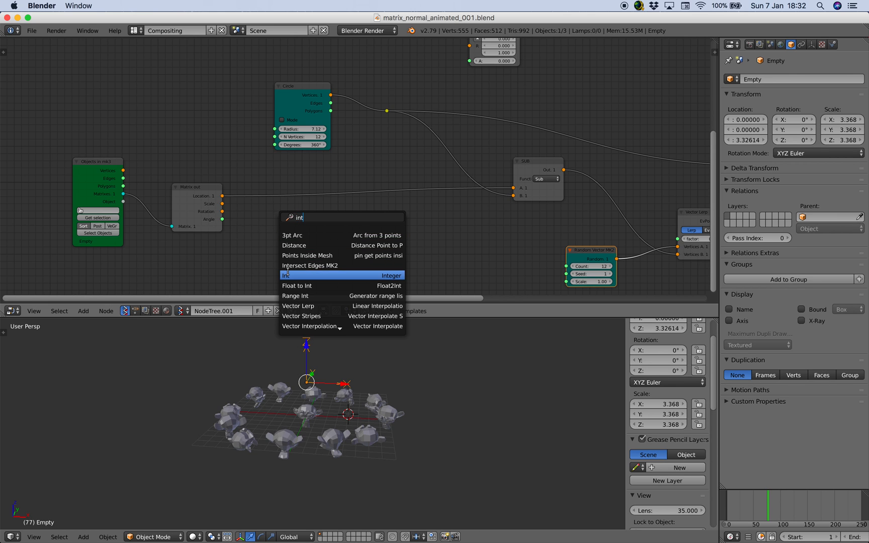
key("Return")
left_click_drag(212, 97, 566, 266)
Set the Random Vector node's seed to 409.
middle_click_drag(530, 255, 497, 247)
left_click_drag(543, 248, 525, 242)
middle_click_drag(524, 242, 419, 222)
scroll(406, 252, "up", 1)
left_click_drag(432, 248, 533, 248)
scroll(431, 370, "up", 2)
left_click_drag(440, 248, 498, 248)
middle_click_drag(485, 197, 359, 192)
scroll(442, 204, "up", 3)
Reposition the Vector Lerp node between the Random Vector and Matrix normal nodes.
middle_click_drag(479, 212, 387, 191)
left_click_drag(412, 175, 367, 190)
middle_click_drag(403, 353, 375, 353)
left_click_drag(390, 205, 396, 195)
middle_click_drag(443, 415, 381, 349)
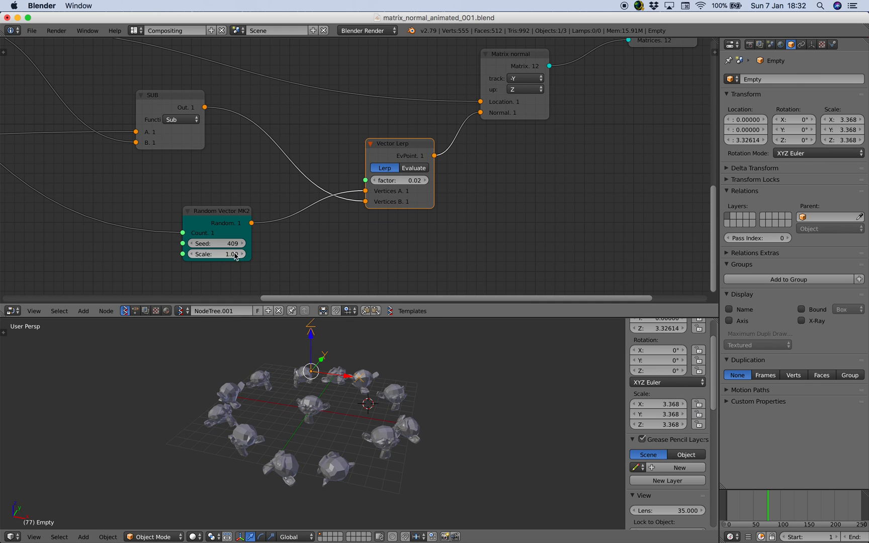
Set the Vector Lerp factor to 1.00 and raise the Empty to about 4.92 on Z.
left_click_drag(383, 180, 478, 180)
middle_click_drag(405, 392, 353, 374)
left_click_drag(326, 342, 328, 323)
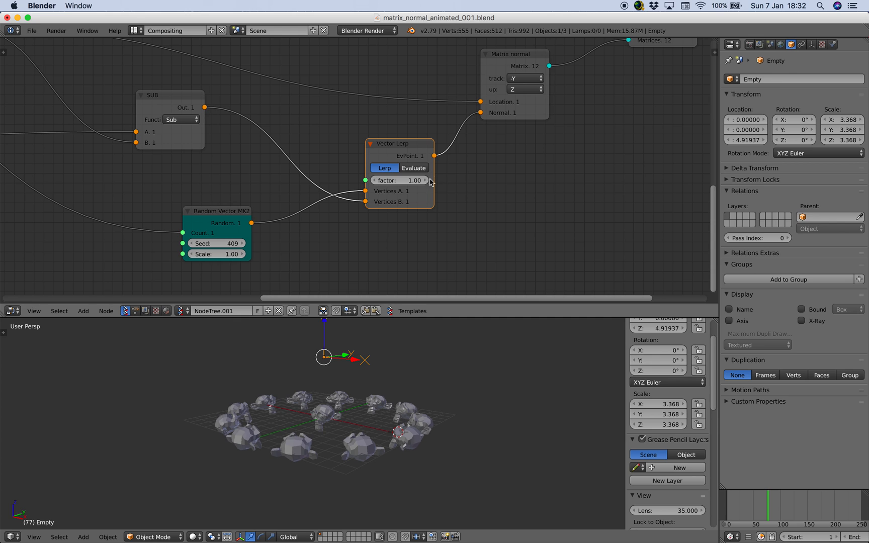
Scrub the timeline forward and start playing the animation in the 3D view.
left_click_drag(760, 507, 780, 503)
middle_click_drag(398, 405, 418, 407)
scroll(413, 401, "down", 2)
key("ctrl+a")
left_click(450, 364)
key("alt+a")
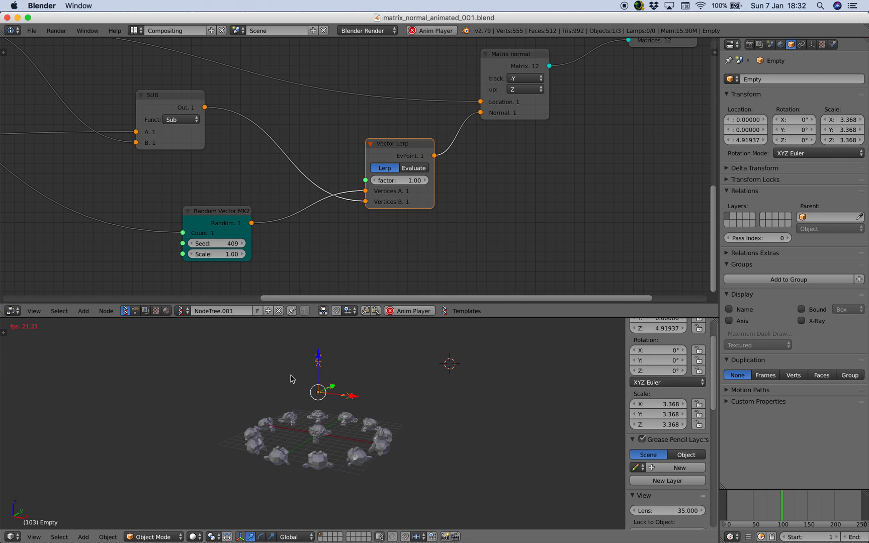
Move the Empty above the ring during playback, to about 0.20, 0.64, 5.83.
key("g")
key("z")
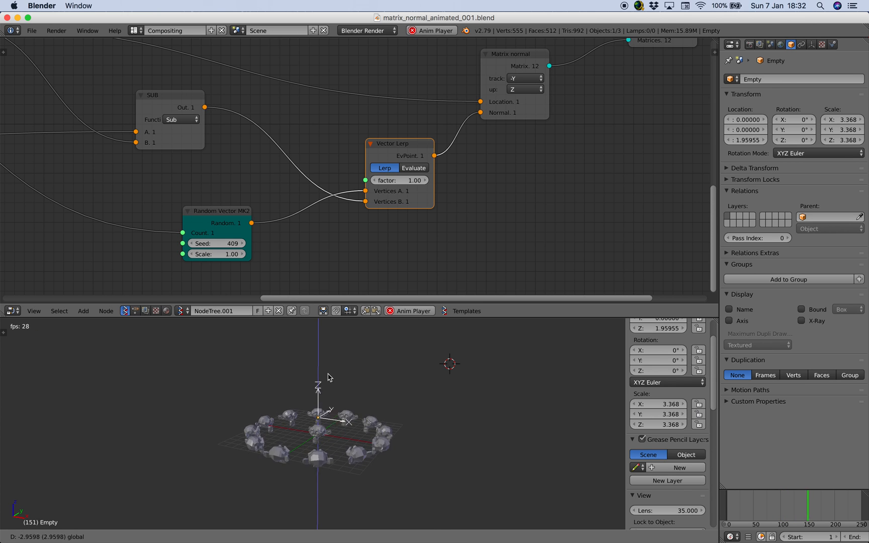
key("z")
key("z")
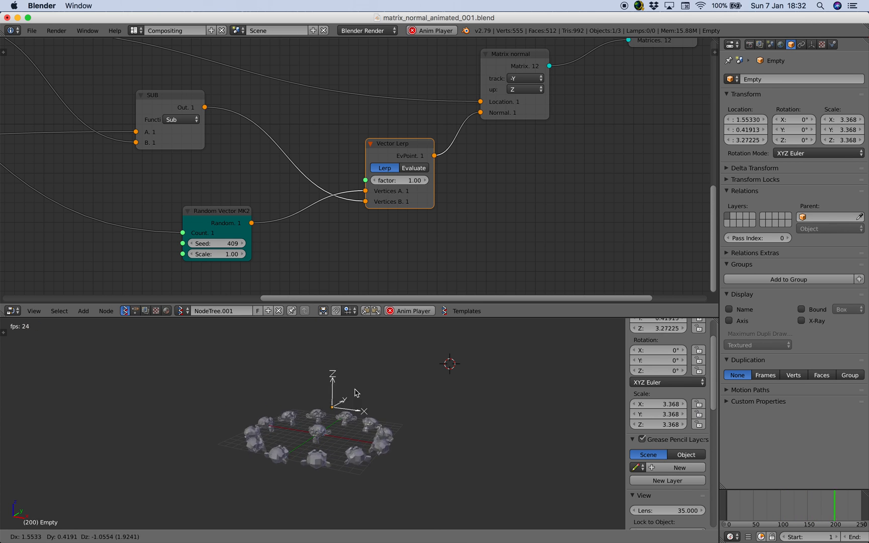
left_click(335, 369)
Set the Vector Lerp factor to 0.01 and the Random Vector seed to 451.
left_click_drag(410, 180, 366, 180)
middle_click_drag(352, 382, 385, 380)
left_click_drag(219, 243, 236, 243)
middle_click_drag(267, 370, 302, 370)
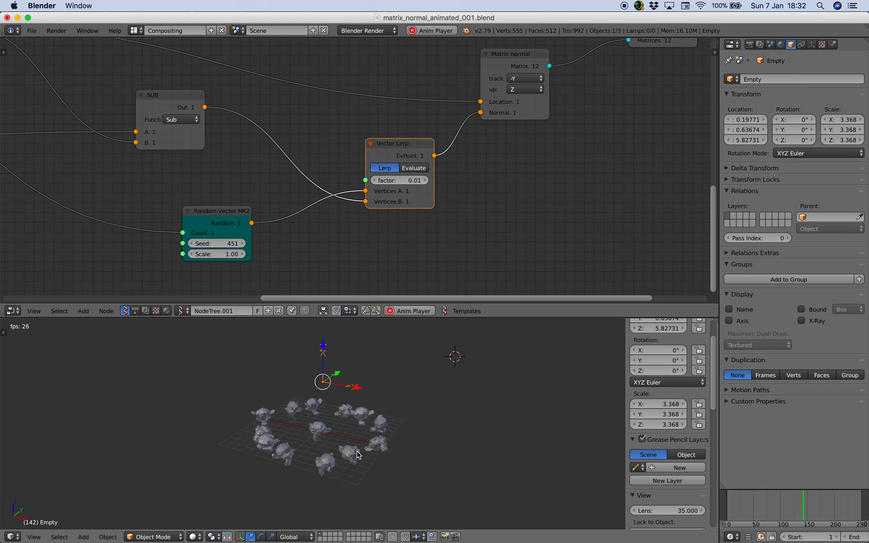
Save the file under the incremented name matrix_normal_animated_002.blend.
key("super+s")
left_click(31, 30)
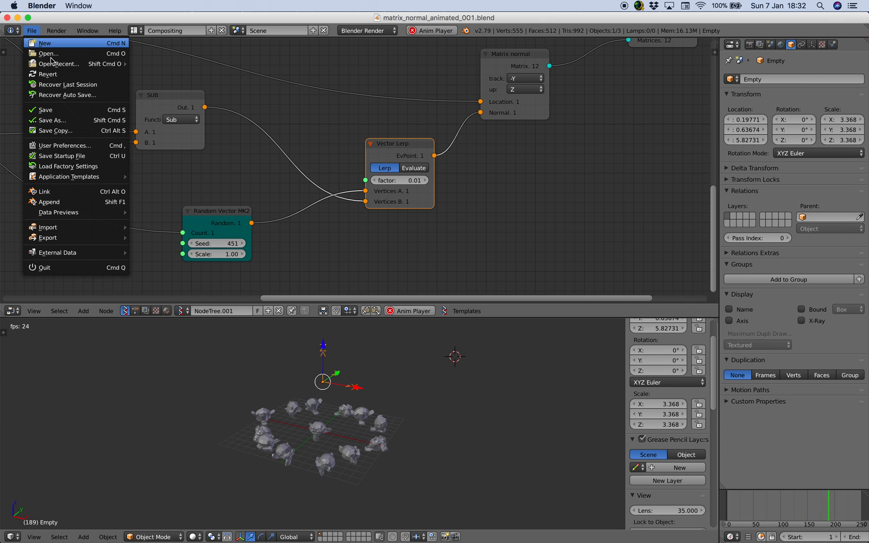
left_click(50, 120)
left_click(799, 73)
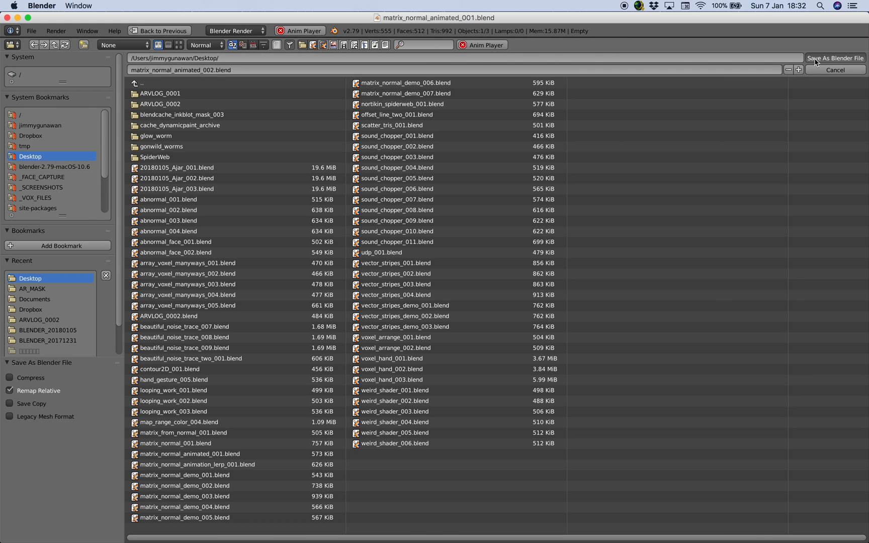
key("Return")
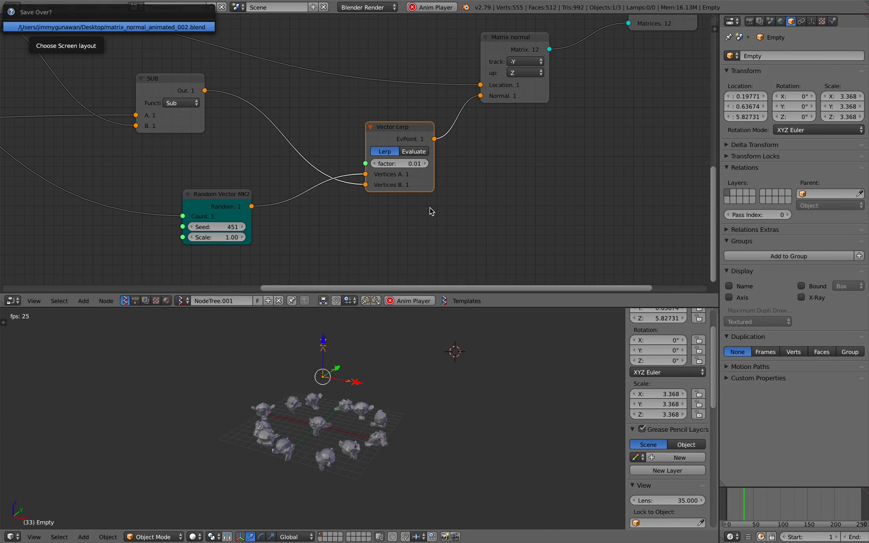
Shift the Vector Lerp and Matrix normal nodes slightly to the right and stop the animation playback.
middle_click_drag(438, 204, 474, 219)
left_click_drag(446, 194, 460, 202)
left_click_drag(562, 114, 582, 116)
mouse_move(449, 186)
left_mouse_down()
mouse_move(473, 186)
mouse_move(449, 186)
left_mouse_up()
key("Escape")
Add a Frame info node below the Vector Lerp node, next to Random Vector.
middle_click_drag(450, 237, 465, 198)
middle_click_drag(418, 214, 419, 186)
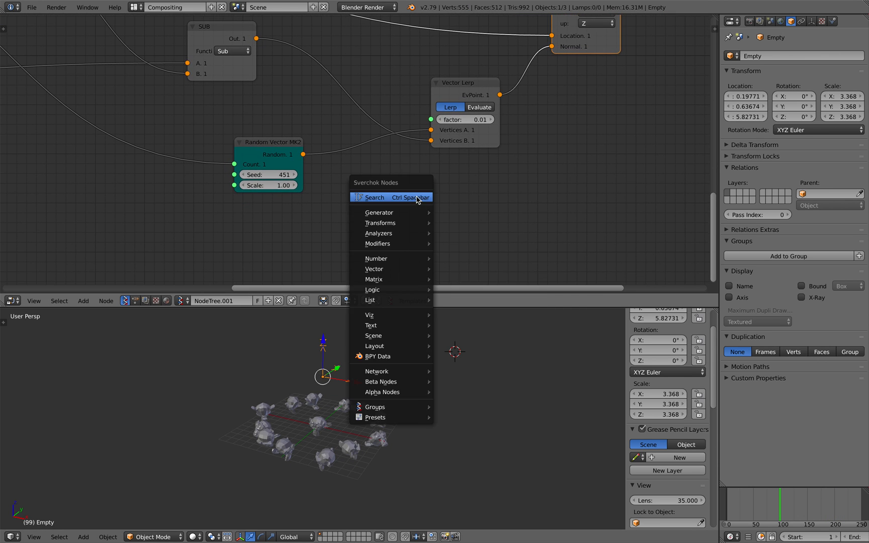
key("alt+space")
type("frame")
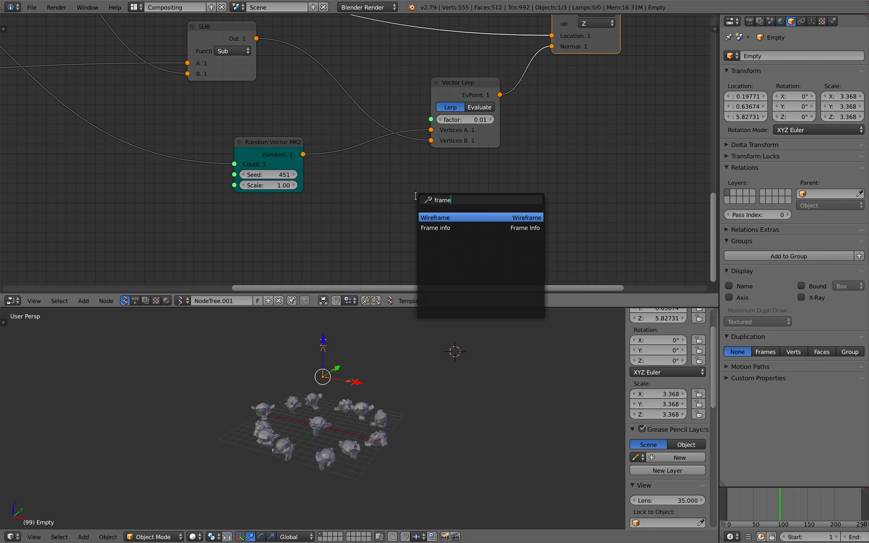
key("Down")
key("Return")
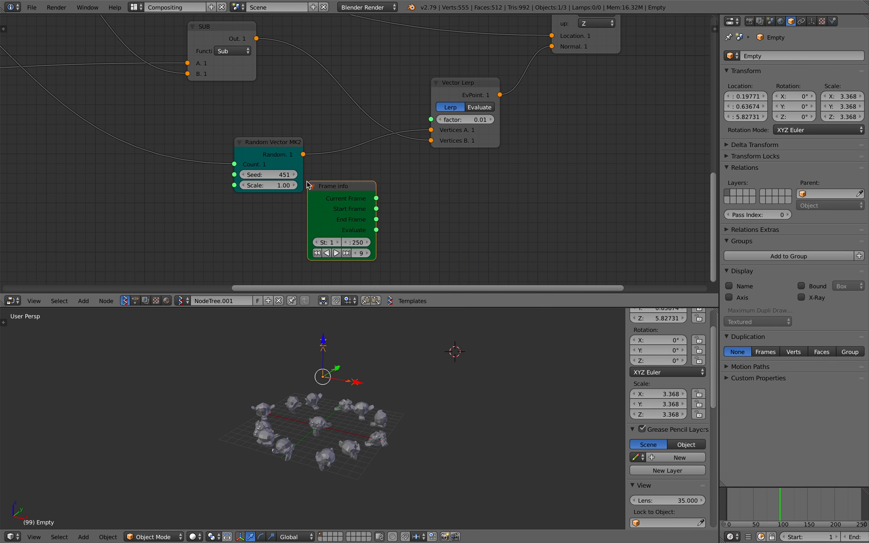
left_click(310, 183)
Arrange the nodes so that Random Vector sits further up and left with Frame info below it.
middle_click_drag(335, 193, 351, 148)
left_click_drag(350, 148, 339, 159)
left_click_drag(295, 110, 268, 91)
left_click_drag(371, 165, 315, 160)
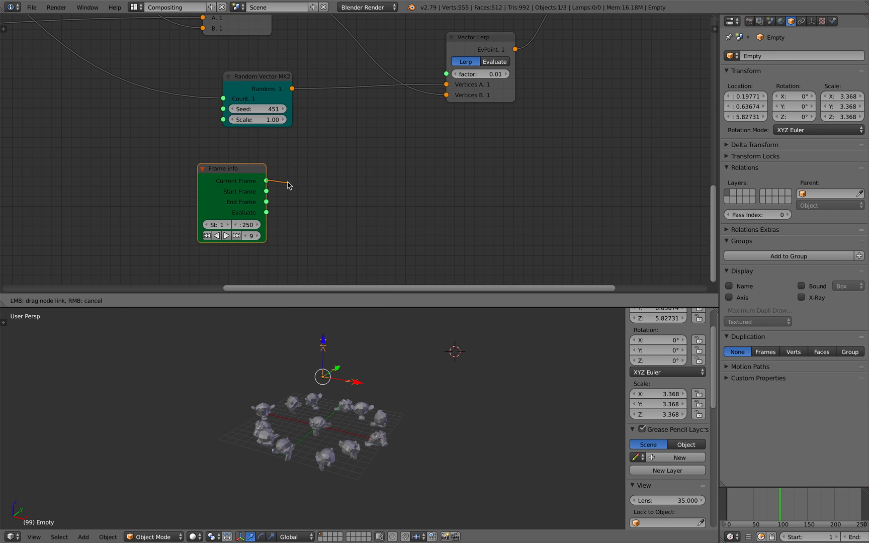
Add a Math MK2 node set to Multiply beside the Frame info node.
right_click(445, 74)
key("space")
key("Return")
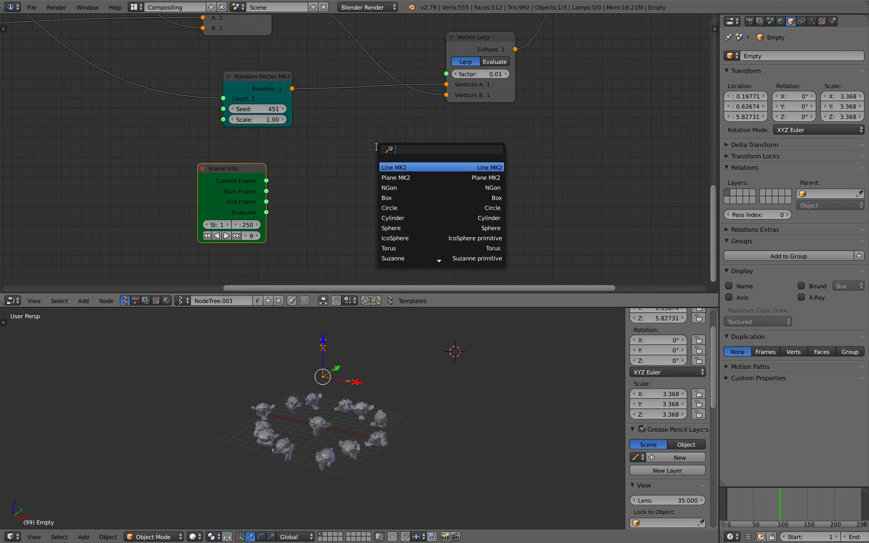
type("math")
key("Down")
key("Down")
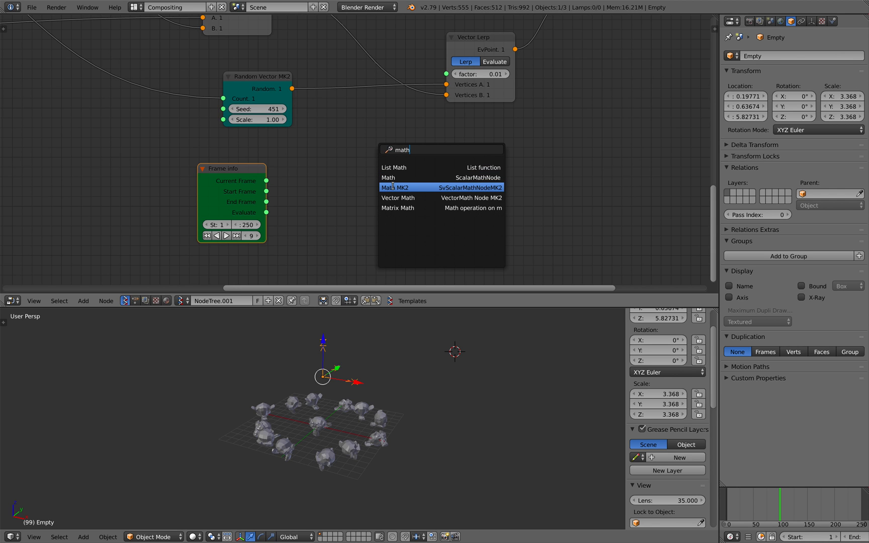
key("Return")
left_click(340, 187)
Feed Current Frame into the Multiply node's x with y at 0.05, and link its output to the Vector Lerp factor.
left_click_drag(267, 181, 340, 224)
left_click(373, 235)
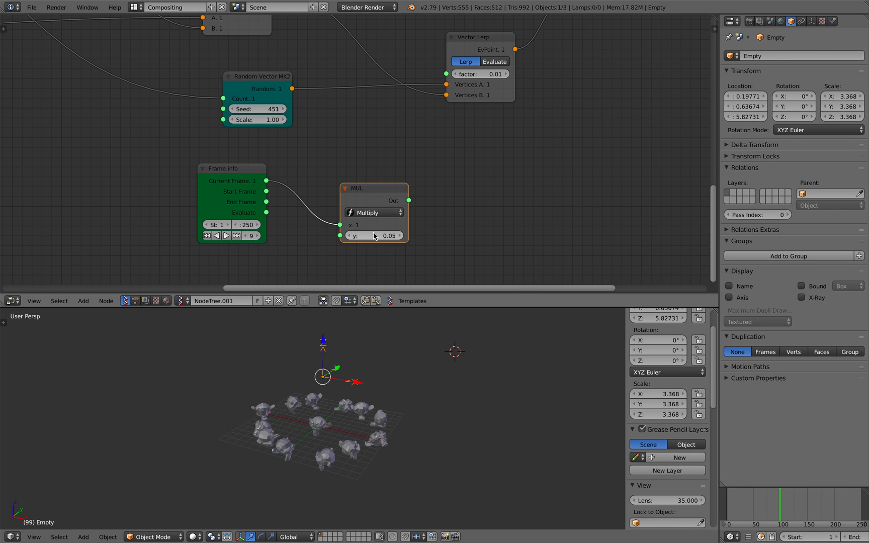
left_click_drag(409, 201, 395, 137)
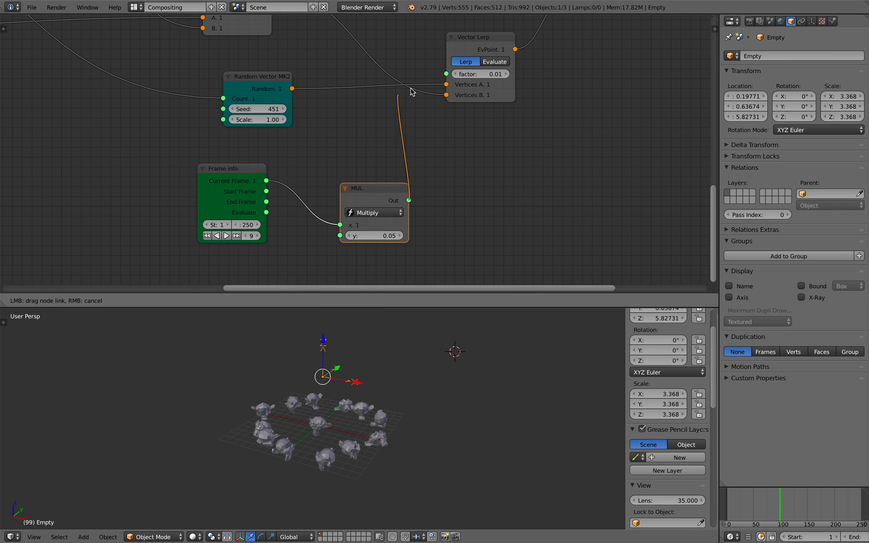
left_click_drag(446, 76, 447, 74)
Play the animation from the first frame to check the heads' motion, and stop playback.
left_click(726, 505)
key("alt+a")
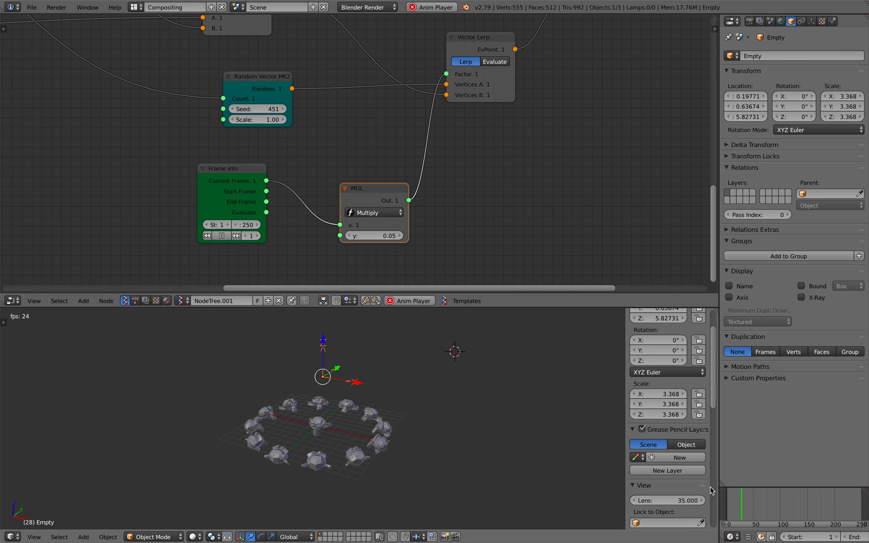
key("Escape")
left_click(478, 425)
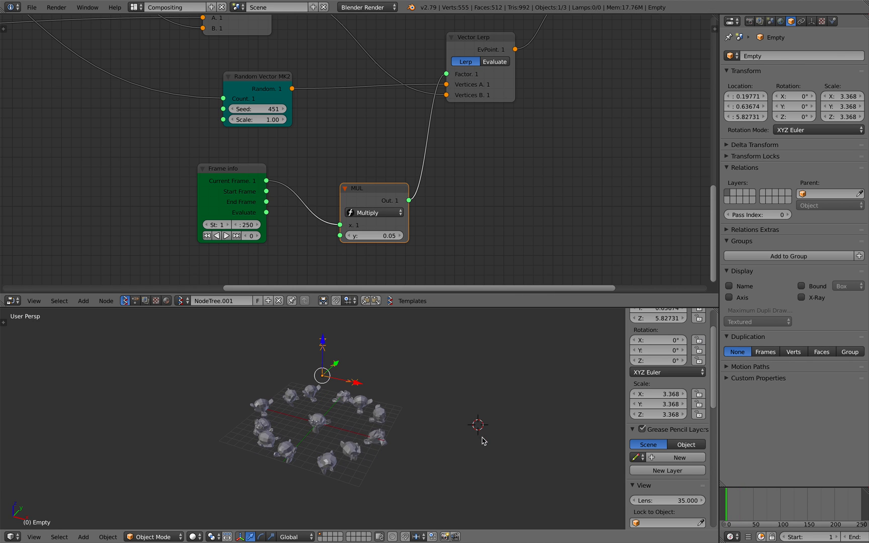
Move the Multiply and Frame info nodes left and Vector Lerp right to make room between them.
left_click_drag(373, 203, 346, 173)
left_click_drag(240, 176, 170, 164)
left_click_drag(318, 167, 230, 169)
left_click_drag(477, 98, 522, 98)
Add a Map Range node and connect it between the Multiply output and the Vector Lerp factor.
key("shift+a")
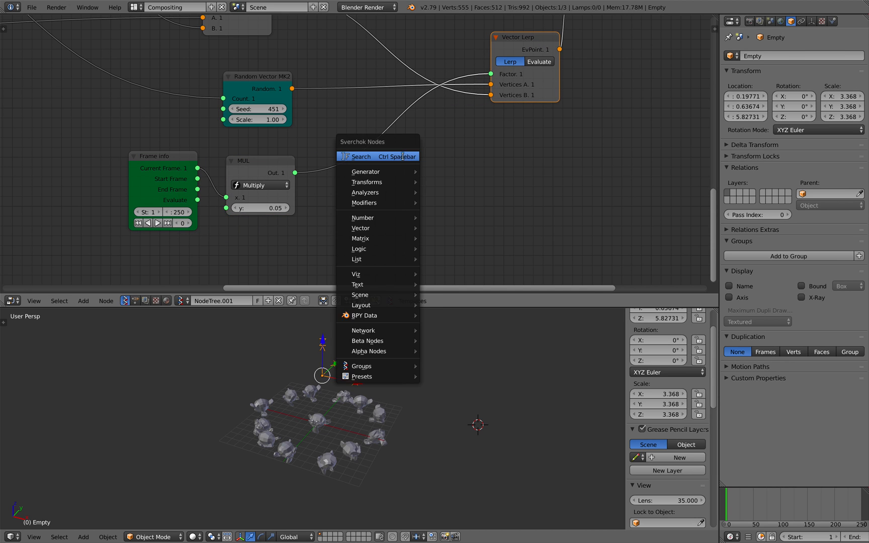
left_click(405, 159)
type("map")
left_click(452, 187)
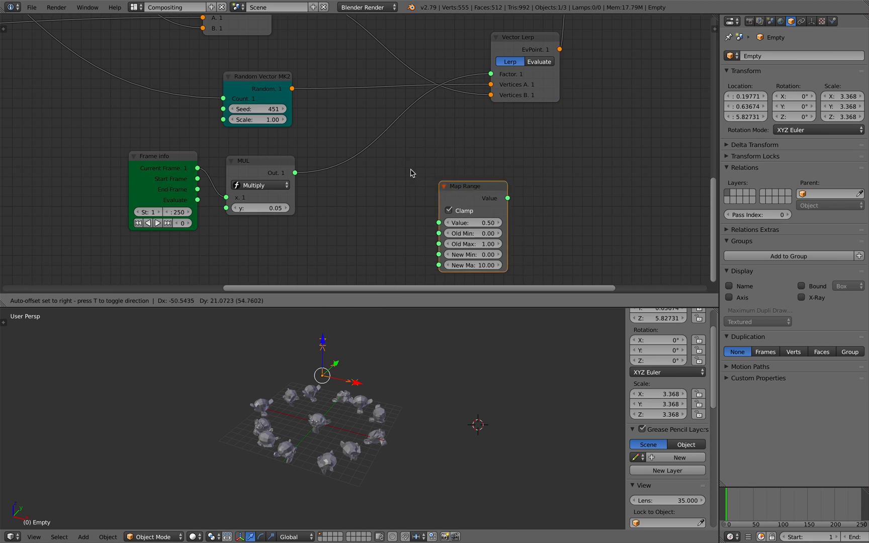
Set the Map Range node's Old Max to 50 and New Max to 1.
left_click(410, 202)
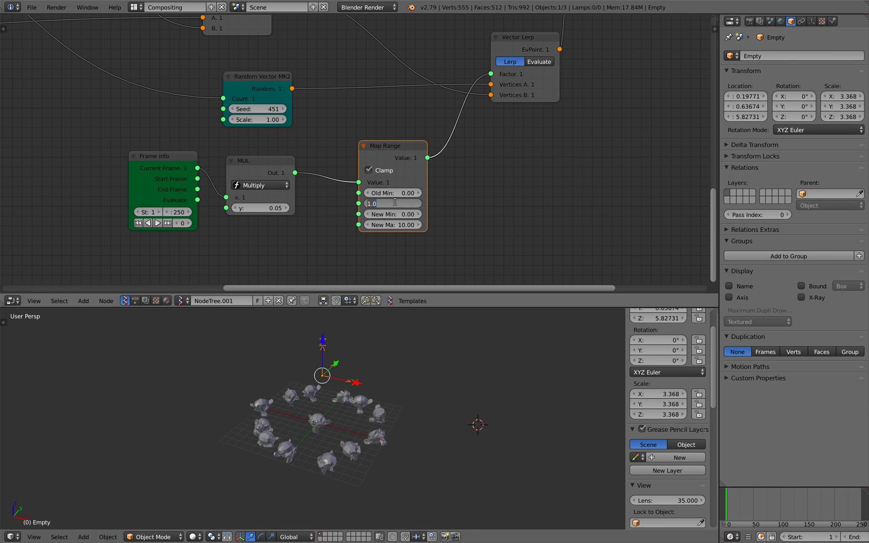
key("ctrl+s")
key("ctrl+s")
left_click(503, 224)
Start playback, set the Multiply node's y to 1.00 and replay from the beginning of the timeline.
key("alt+a")
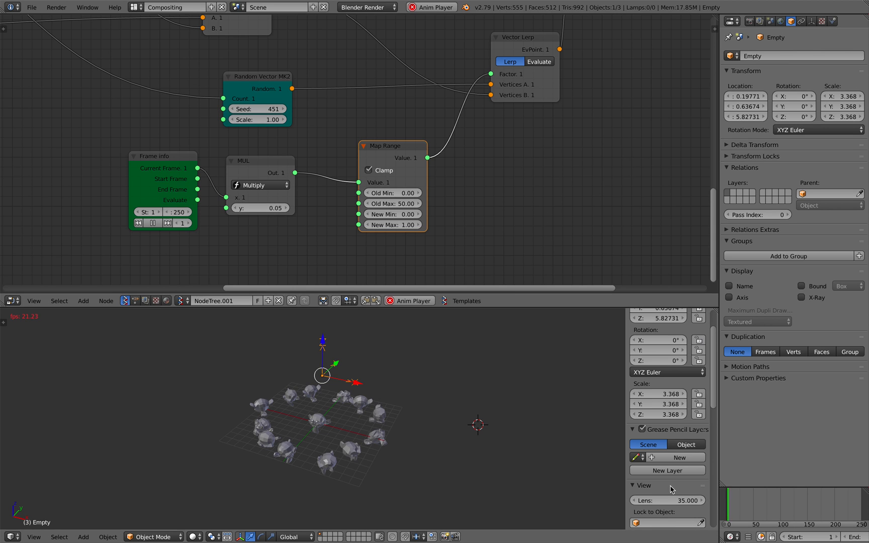
key("BackSpace")
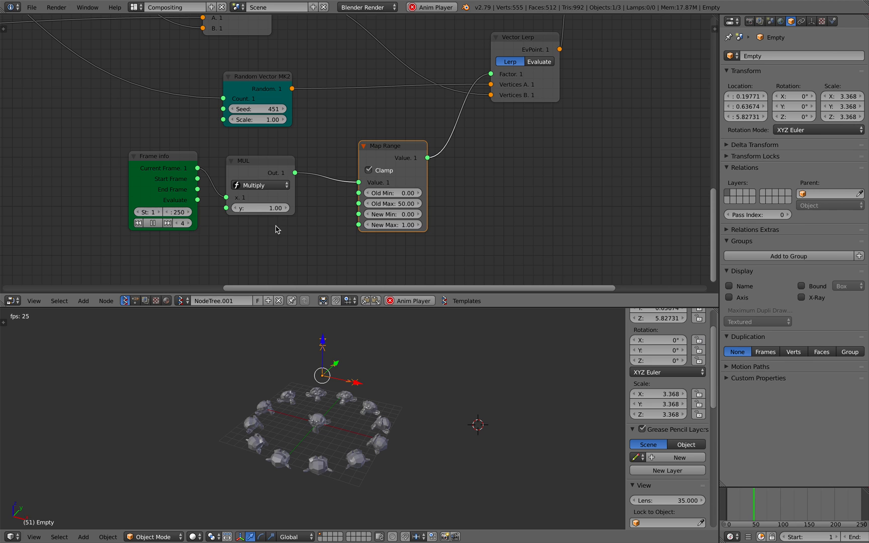
left_click(724, 500)
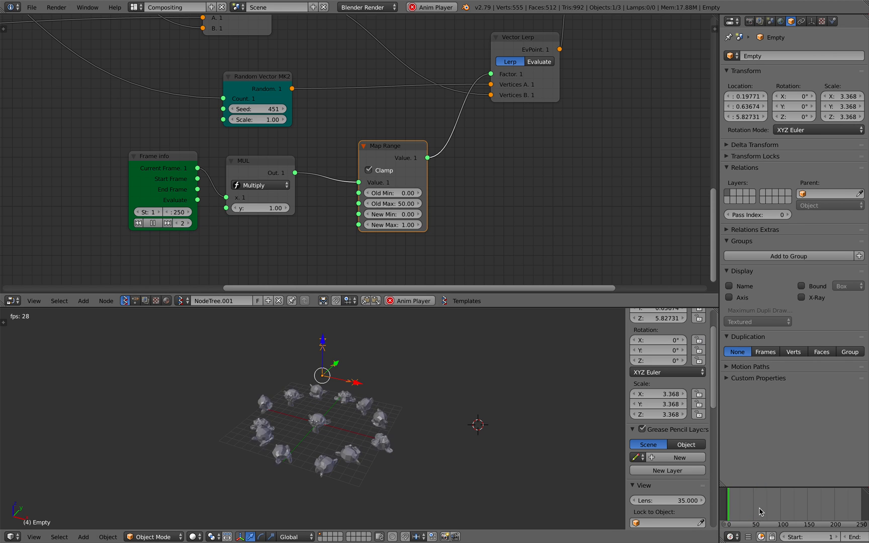
Set the Map Range node's Old Max to 100 and the Multiply node's y to 0.5.
left_click(397, 204)
key("Return")
left_click(272, 207)
type(".5")
key("Return")
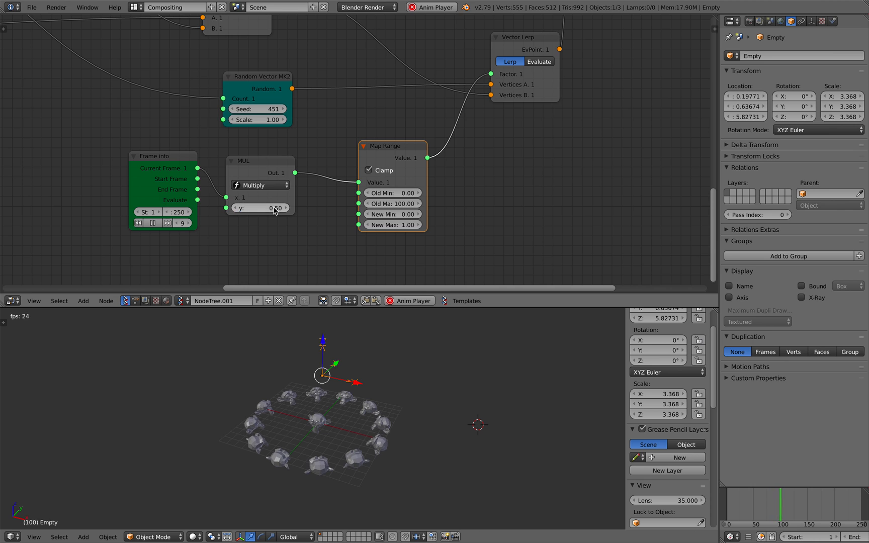
Replay the animation from the start, move the Empty to about X 0.80, Y 2.09, Z 7.74, and stop playback.
left_click(725, 507)
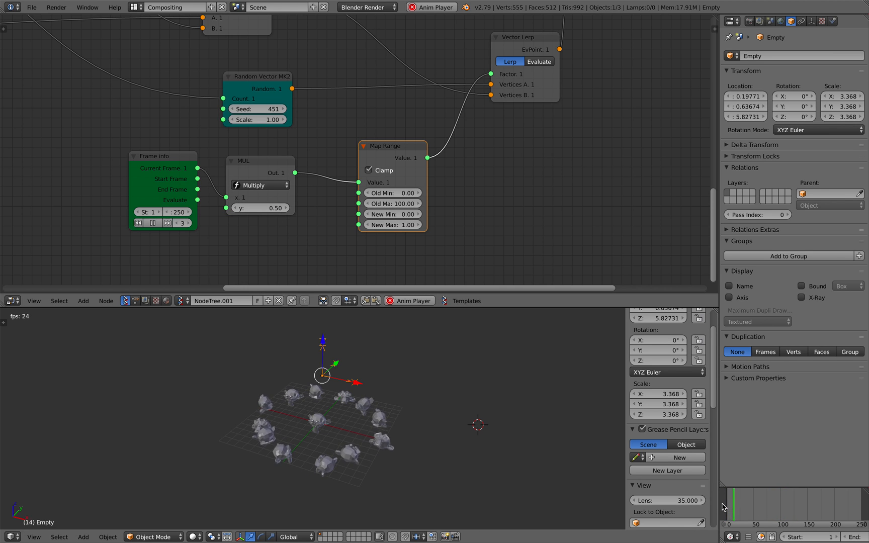
scroll(714, 506, "down", 8)
left_click(726, 507)
middle_click_drag(358, 416, 357, 413)
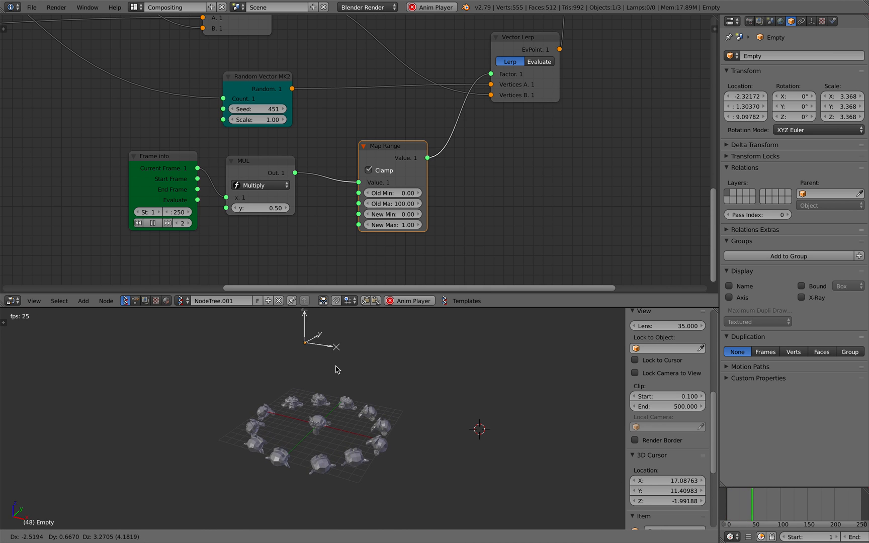
key("Escape")
key("ctrl+s")
left_click(434, 400)
Shift the Frame info, Multiply and Map Range nodes left, keeping Map Range's Clamp enabled.
scroll(376, 222, "down", 2)
middle_click_drag(376, 221, 390, 215)
key("ctrl+s")
left_click_drag(230, 156, 205, 155)
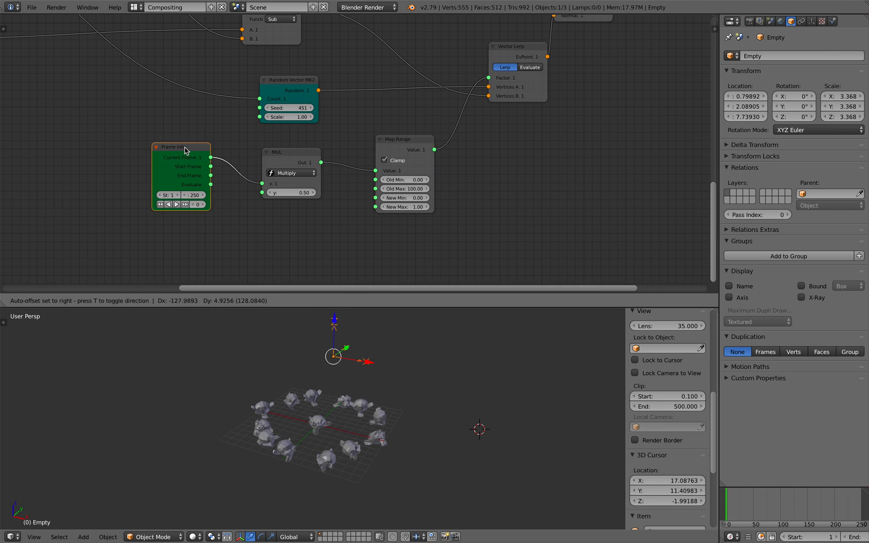
left_click_drag(294, 166, 260, 167)
left_click(391, 158)
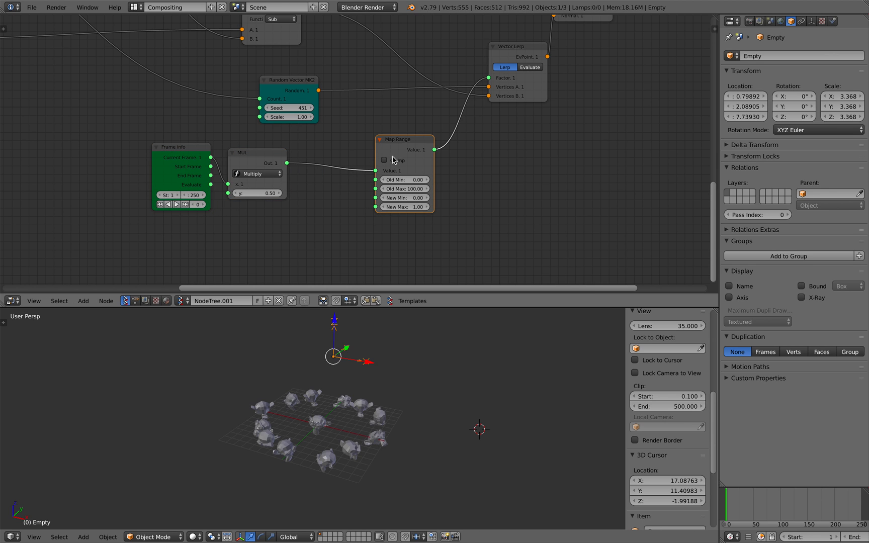
left_click_drag(397, 144, 357, 150)
left_click_drag(188, 160, 151, 143)
Add a Range Float node below the Multiply node.
middle_click_drag(268, 194, 280, 158)
key("alt+space")
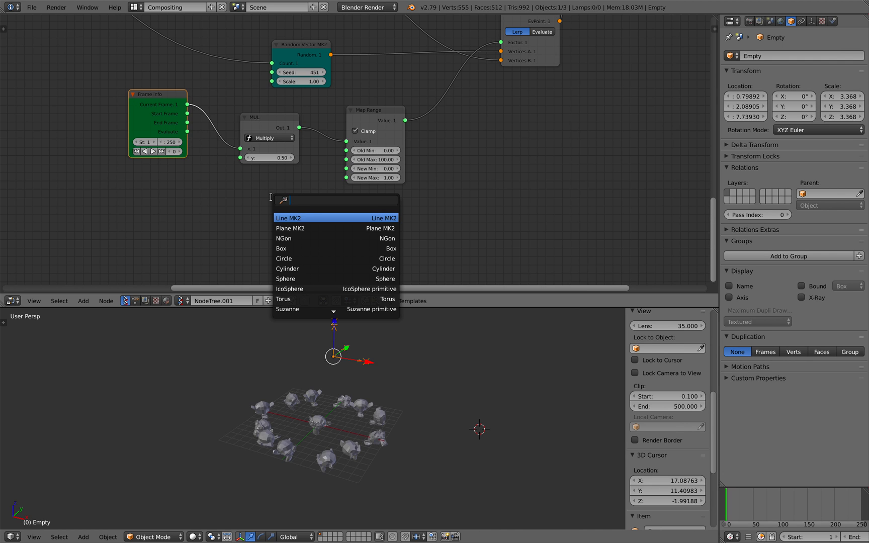
type("float")
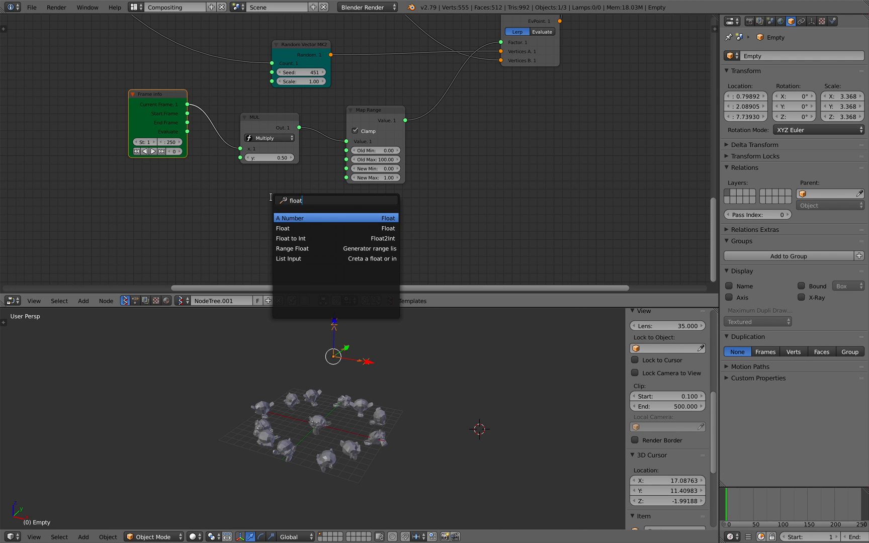
type("range")
key("Down")
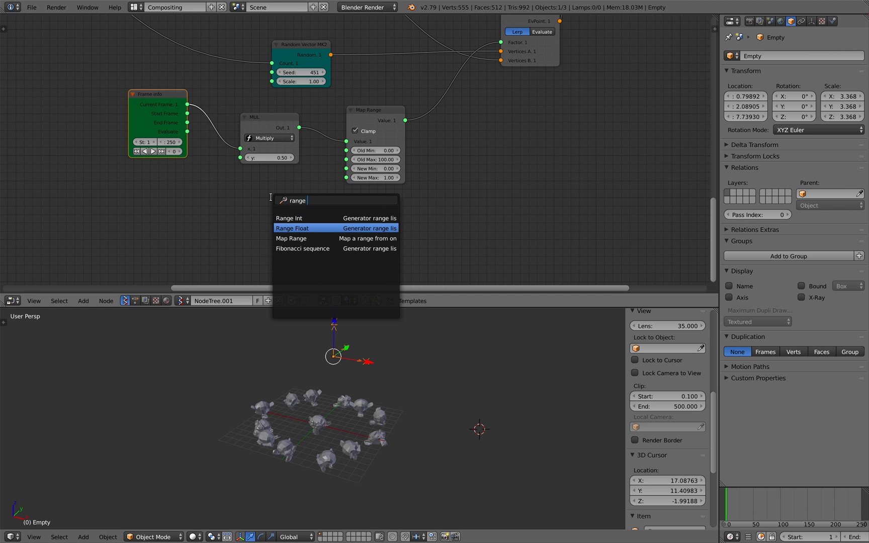
key("Return")
left_click(244, 188)
Switch the Range Float node to Count mode and set its count to 12.
scroll(246, 194, "up", 2)
middle_click_drag(247, 195, 261, 184)
scroll(277, 233, "down", 3)
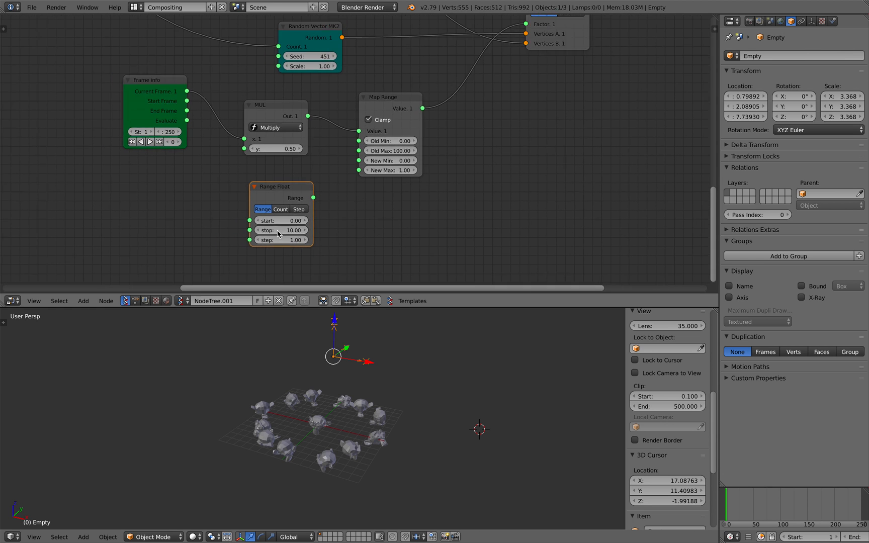
middle_click_drag(273, 227, 333, 276)
middle_click_drag(598, 106, 402, 254)
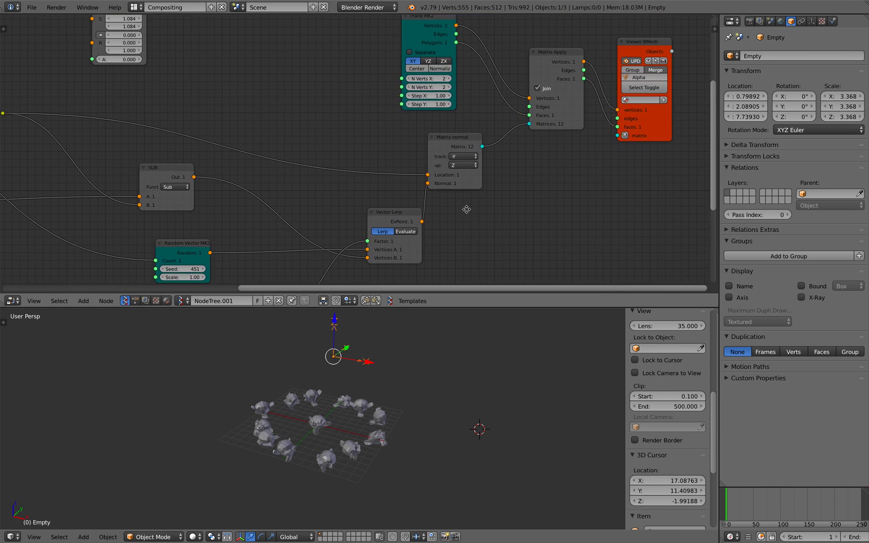
middle_click_drag(466, 209, 614, 15)
scroll(349, 195, "up", 1)
left_click(306, 203)
left_click_drag(308, 230, 317, 230)
scroll(223, 204, "down", 3)
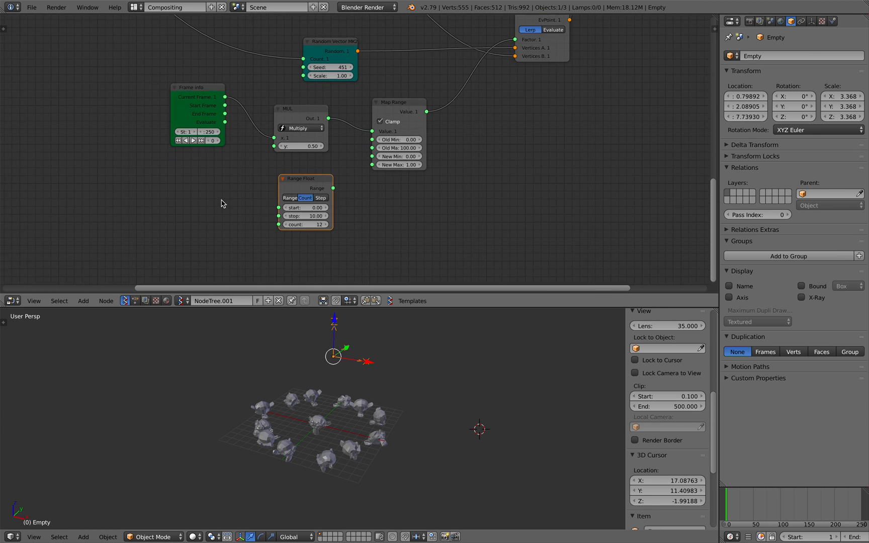
Link the upstream count output in the upper-left part of the tree to the Range Float node's count input.
middle_click_drag(223, 203, 312, 266)
key("ctrl+s")
left_click(309, 264)
scroll(238, 162, "down", 5)
left_click_drag(171, 49, 192, 93)
left_click_drag(341, 233, 373, 238)
middle_click_drag(371, 237, 342, 196)
scroll(168, 123, "up", 3)
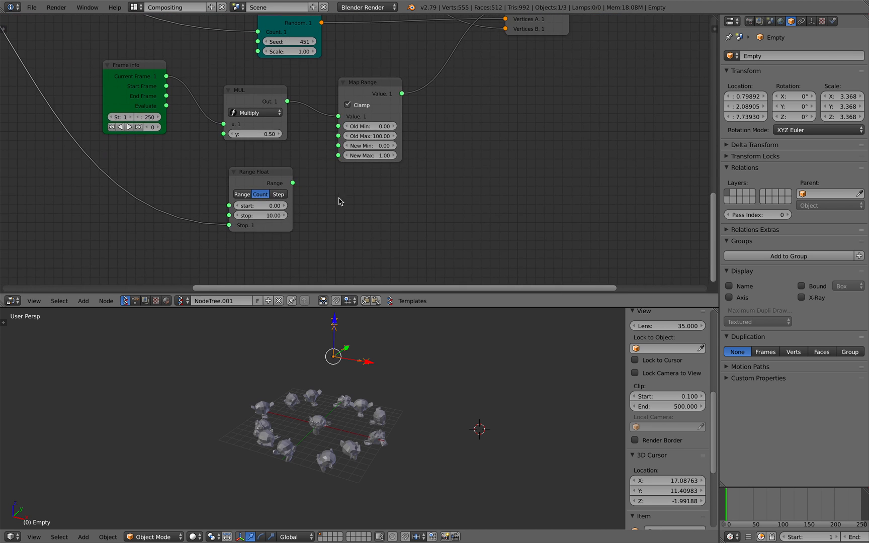
Move the Range Float node slightly left and set its start to -500 and stop to 0.
left_click_drag(272, 173, 253, 180)
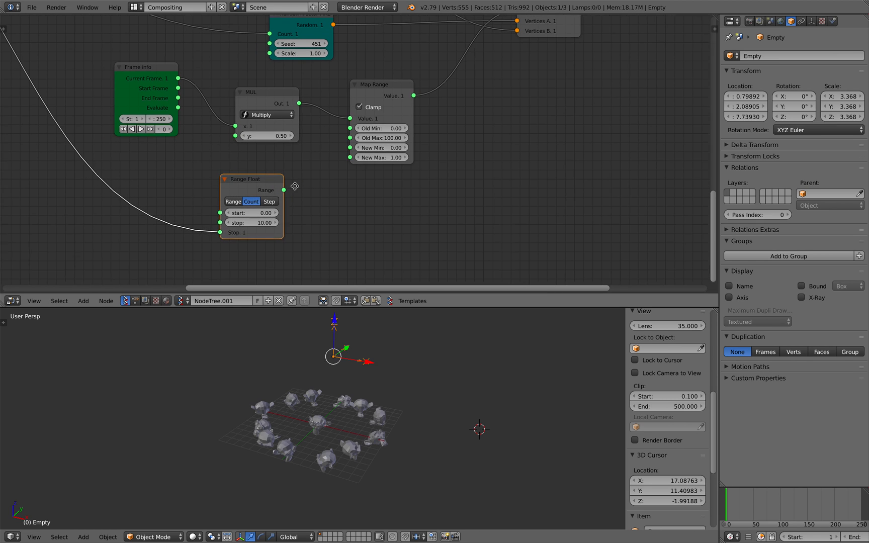
middle_click_drag(253, 179, 315, 192)
left_click_drag(313, 196, 293, 186)
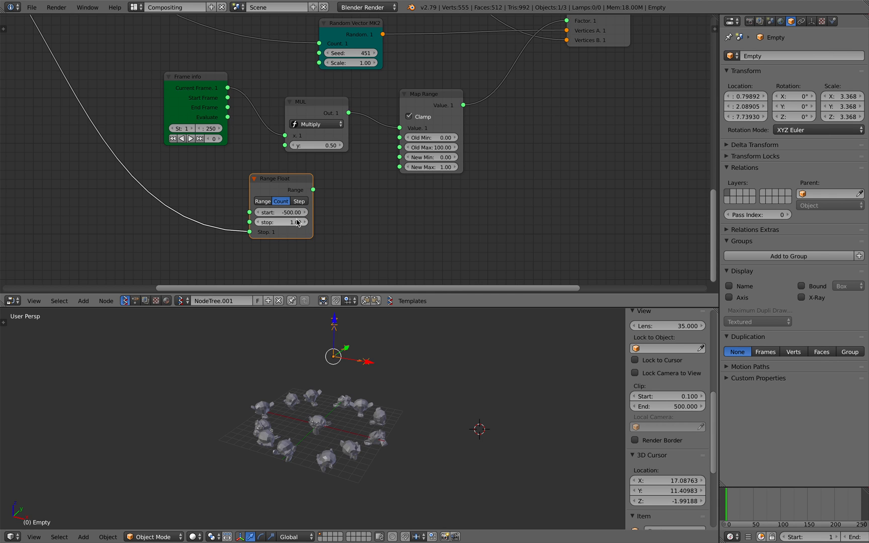
Move Multiply and Frame info left, and insert a duplicate of the Multiply node between Multiply and Map Range.
left_click_drag(313, 190, 268, 101)
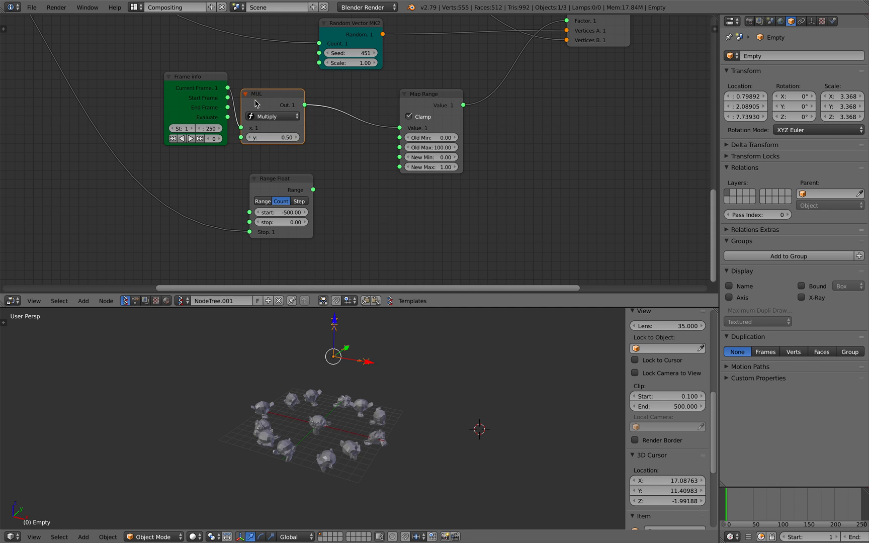
left_click_drag(195, 78, 164, 73)
left_click(261, 99)
key("shift+d")
left_click(360, 117)
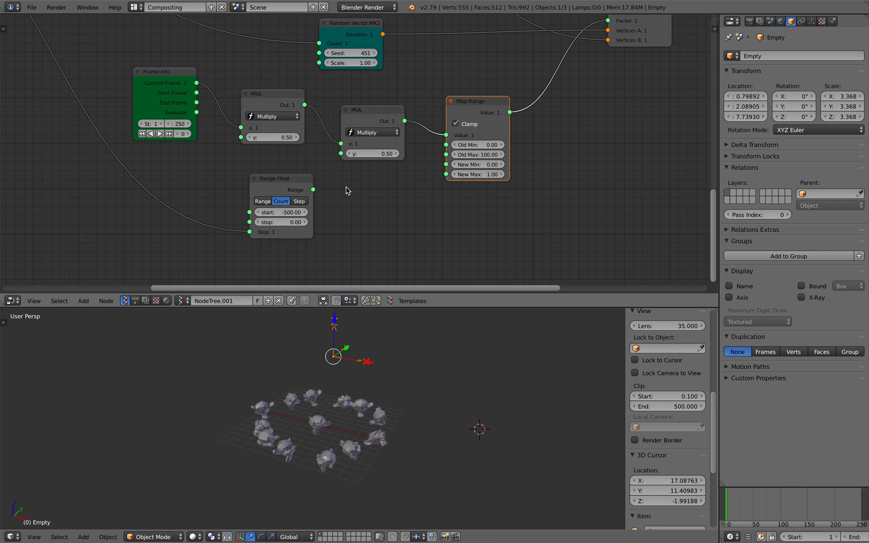
Change the duplicated math node to Add and link the Range Float output to its y input.
left_click_drag(301, 190, 289, 194)
left_click(372, 132)
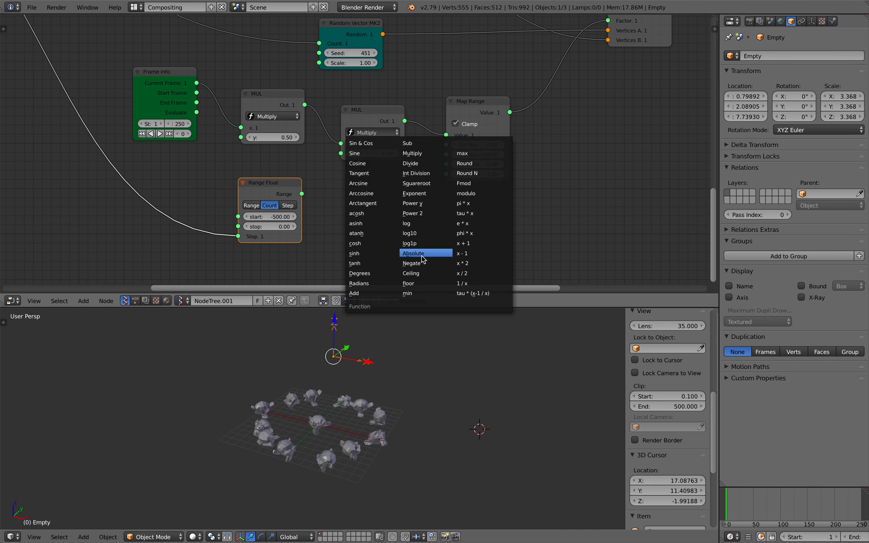
left_click(355, 294)
left_click_drag(302, 195, 347, 171)
left_click(347, 171)
Scrub through the timeline to frame 171 to check the staggered turning of the heads.
left_click_drag(752, 503, 814, 502)
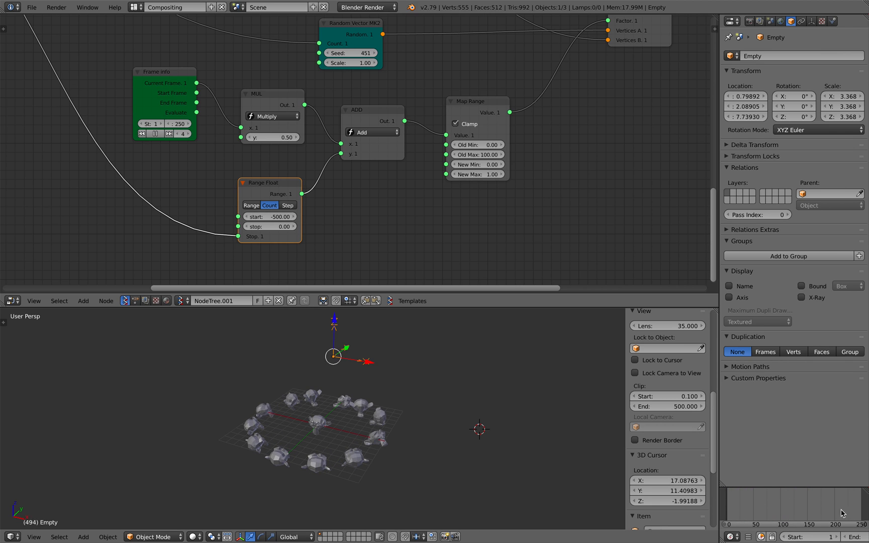
left_click_drag(736, 504, 825, 526)
left_click_drag(748, 523, 819, 528)
key("ctrl+s")
left_click(819, 529)
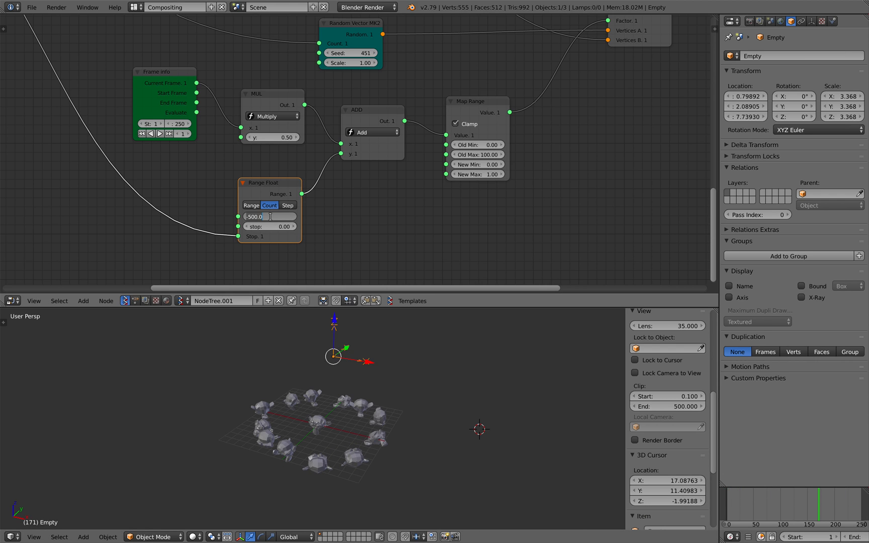
Set the Range Float node's start to -200 and play the animation from the beginning.
type("-200")
key("Return")
key("ctrl+s")
left_click(270, 216)
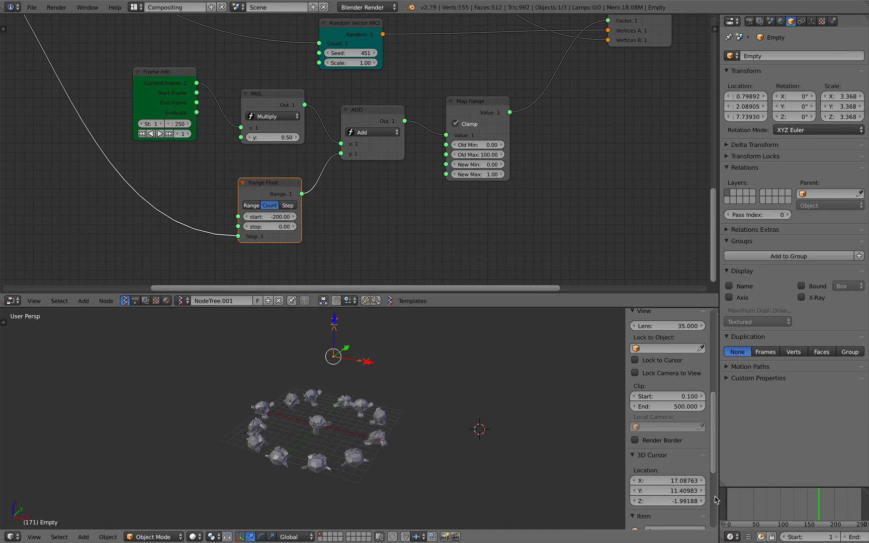
left_click(726, 506)
key("alt+a")
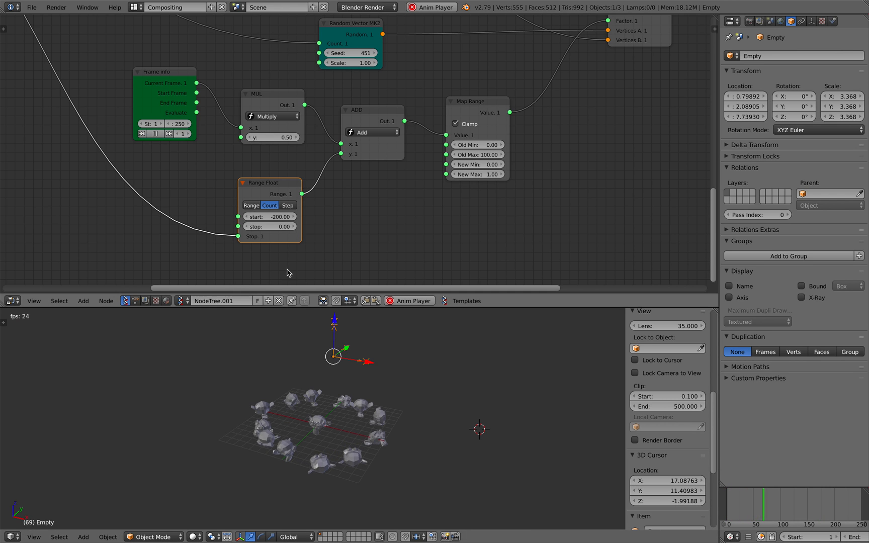
Set the Range Float node's start to -100 and the Multiply node's y to 1 during playback.
key("Return")
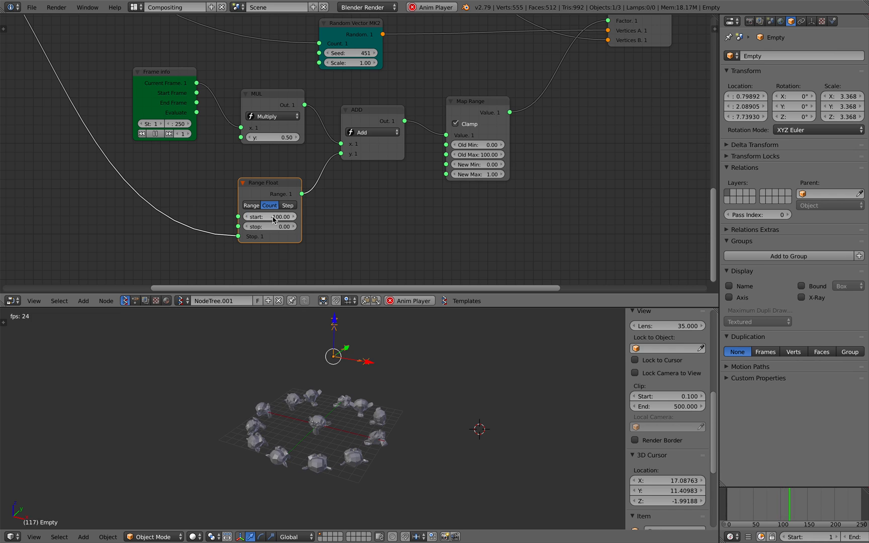
left_click(273, 140)
type("1")
key("Return")
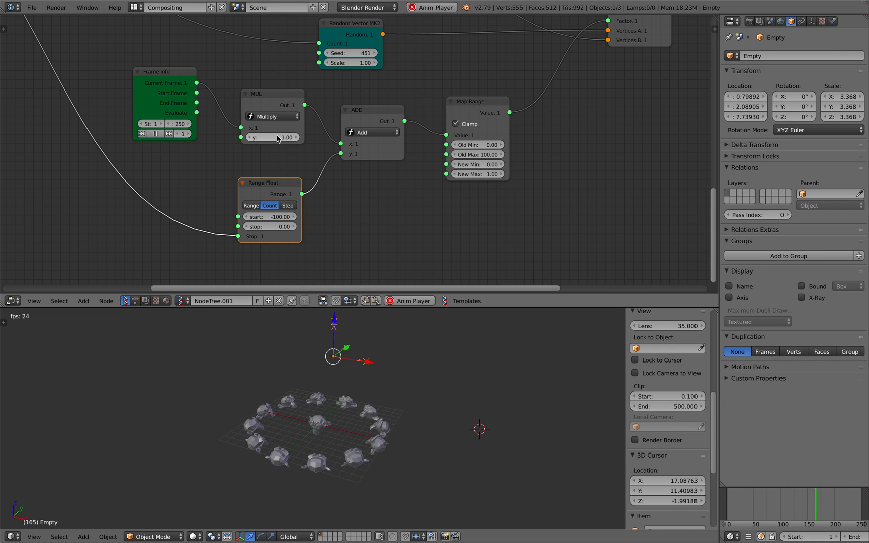
Play the animation again from the start of the timeline to check how the heads turn one after another.
left_click(727, 513)
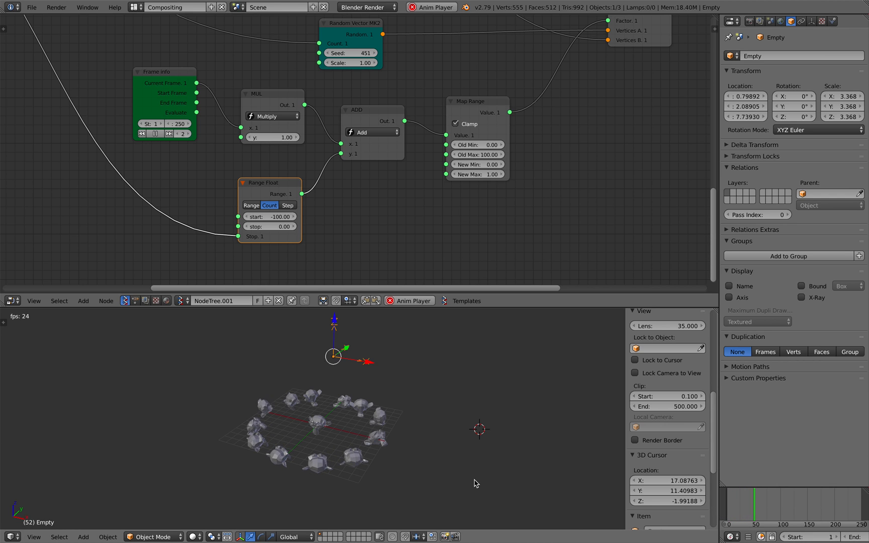
scroll(431, 479, "up", 1)
middle_click_drag(431, 480, 441, 475)
key("Escape")
key("alt+a")
left_click(782, 502)
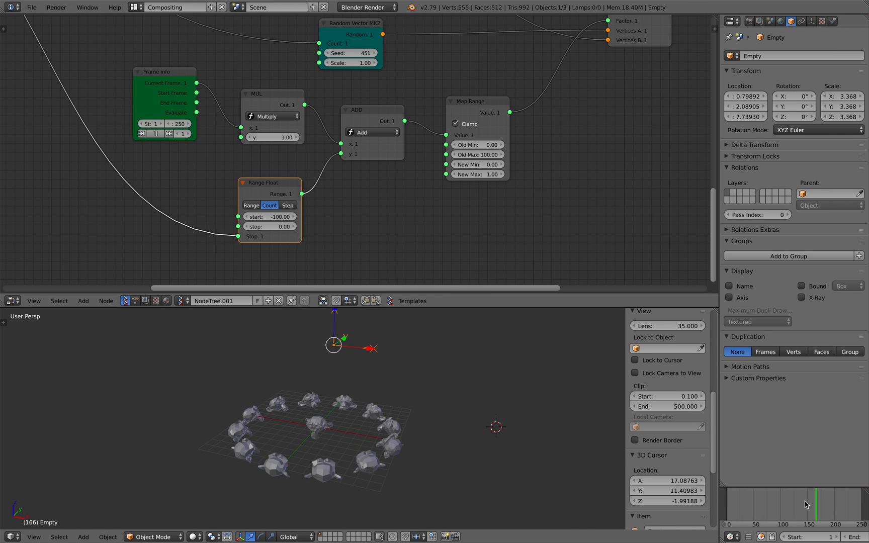
key("alt+a")
Move the Empty to about X -1.01, Y 1.16, Z 7.24 and save the file.
key("g")
left_click(388, 380)
key("ctrl+s")
left_click(388, 382)
middle_click_drag(387, 383, 393, 417)
Save the file as a new version of matrix_normal_animated_002.blend with its number raised by one.
scroll(255, 132, "down", 2)
middle_click_drag(254, 131, 257, 140)
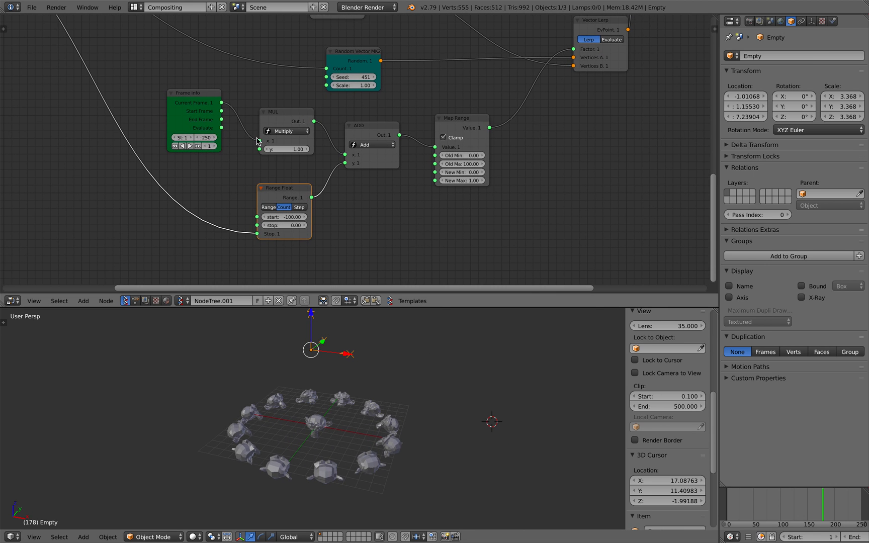
left_click(32, 7)
left_click(79, 96)
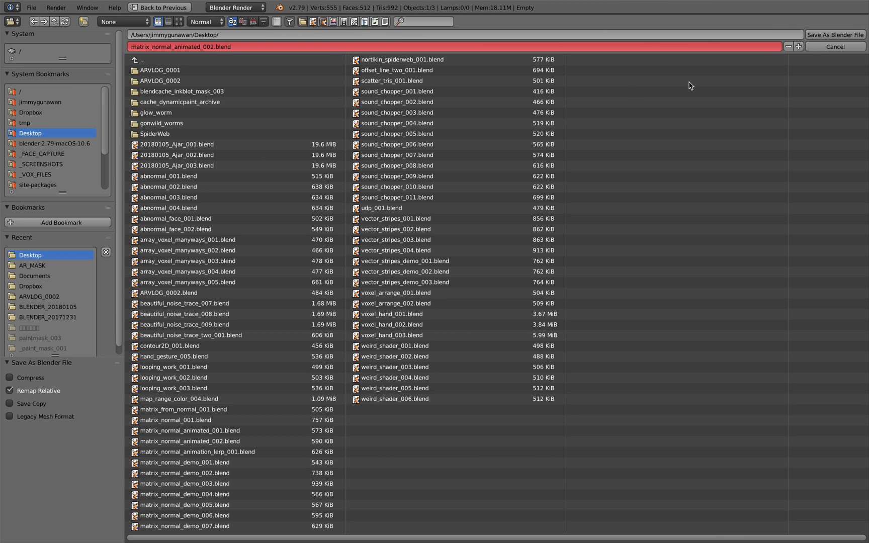
left_click(799, 47)
left_click(819, 36)
Move the Range Float node aside and add a Random Num Gen node below the Add node.
middle_click_drag(327, 155, 340, 141)
left_click_drag(294, 173, 218, 154)
middle_click_drag(314, 185, 315, 174)
key("ctrl+a")
type("rand")
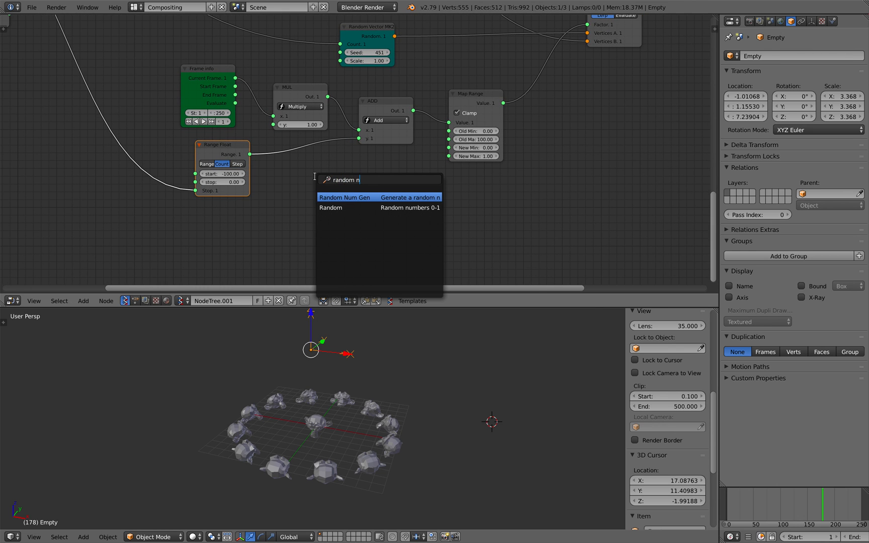
key("Return")
left_click(315, 176)
Link the count node that feeds the Range Float stop to the Random Num Gen node's Size input as well.
scroll(223, 183, "down", 2)
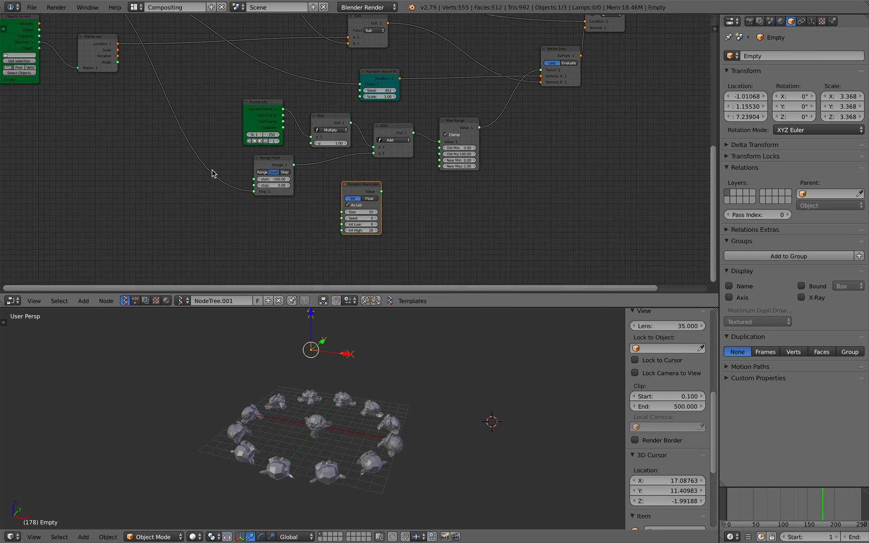
middle_click_drag(223, 183, 290, 217)
scroll(213, 130, "down", 4)
left_click_drag(199, 51, 345, 191)
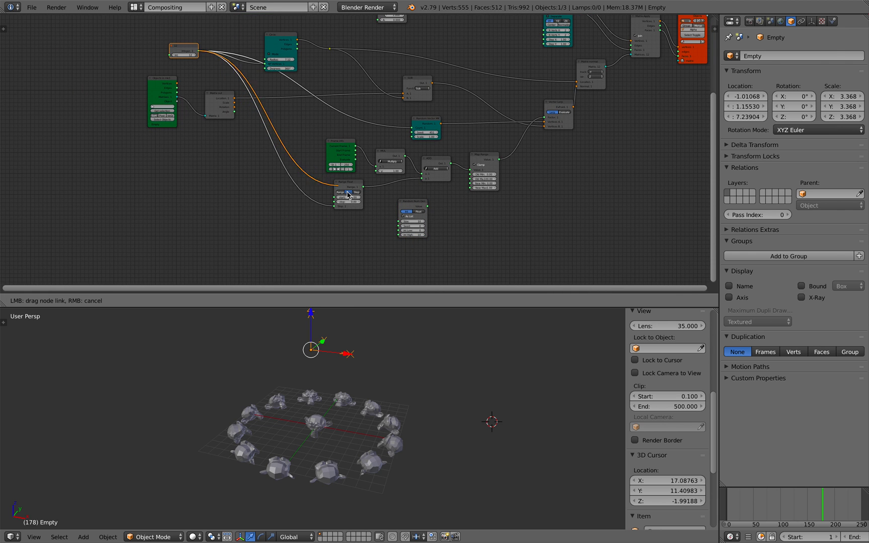
left_click_drag(399, 225, 399, 222)
scroll(394, 210, "up", 2)
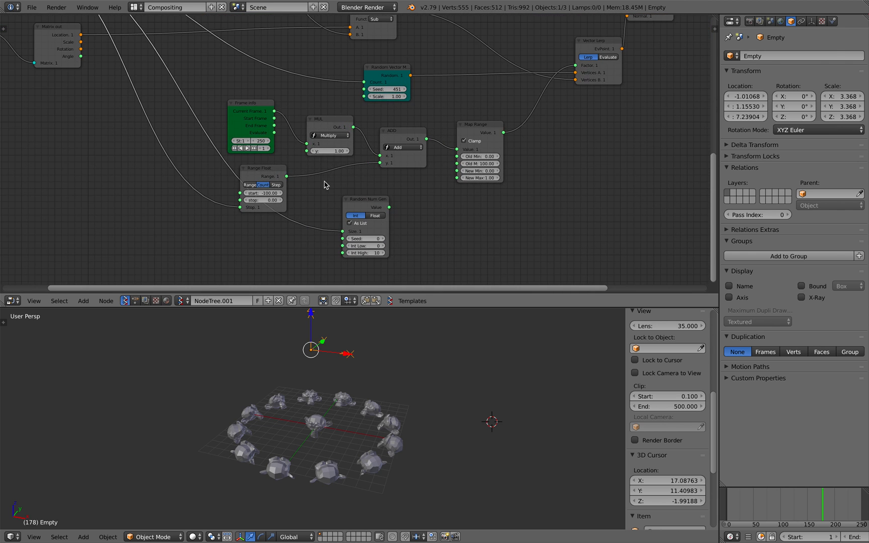
Set Random Num Gen to Float with low -200 and high 0, and link its Value to the Add node's y input.
scroll(322, 182, "up", 1)
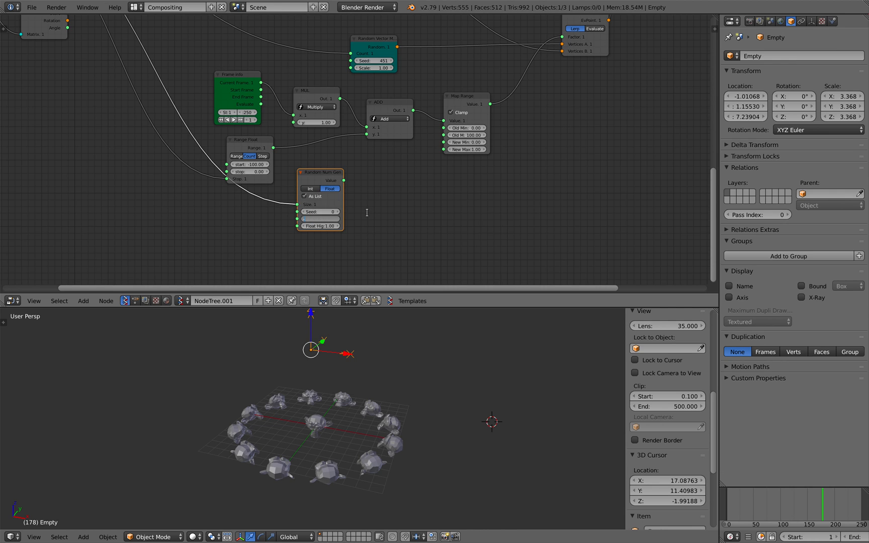
key("ctrl+s")
left_click(342, 214)
left_click_drag(344, 182, 367, 135)
Play the animation while moving the Empty around the ring, leaving it at about X -0.62, Y -0.45, Z 4.06.
key("alt+a")
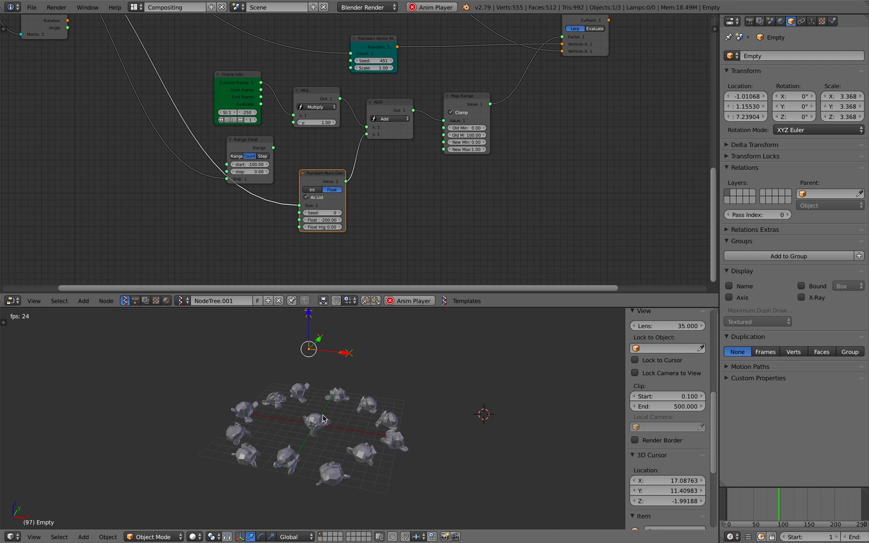
key("g")
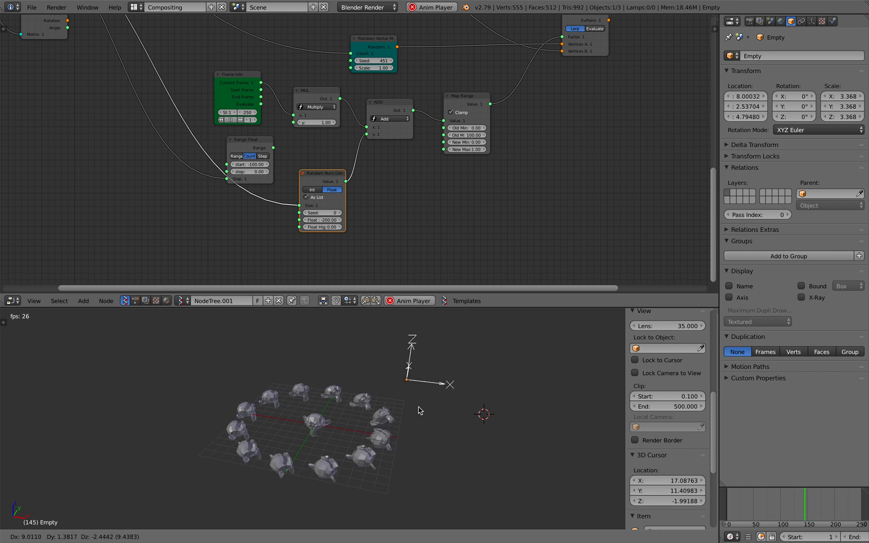
left_click(350, 432)
middle_click_drag(391, 431, 353, 427)
key("g")
left_click(323, 428)
key("g")
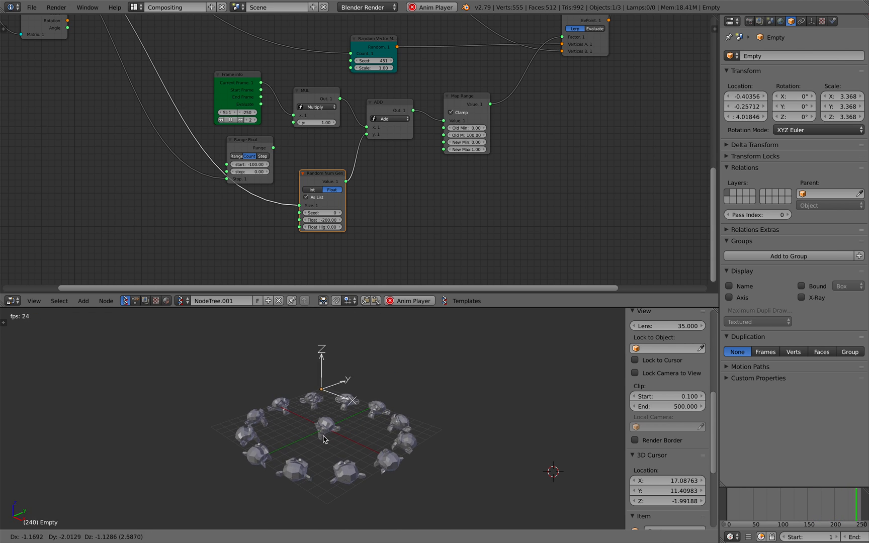
left_click(324, 438)
key("Escape")
Space out the Matrix normal node and its neighbouring nodes at the output end of the tree.
scroll(453, 202, "down", 3)
middle_click_drag(430, 191, 405, 236)
middle_click_drag(566, 109, 381, 223)
scroll(410, 196, "up", 5)
left_click_drag(551, 133, 594, 130)
left_click_drag(471, 75, 486, 74)
middle_click_drag(390, 155, 439, 138)
scroll(438, 137, "up", 1)
left_click_drag(430, 139, 456, 144)
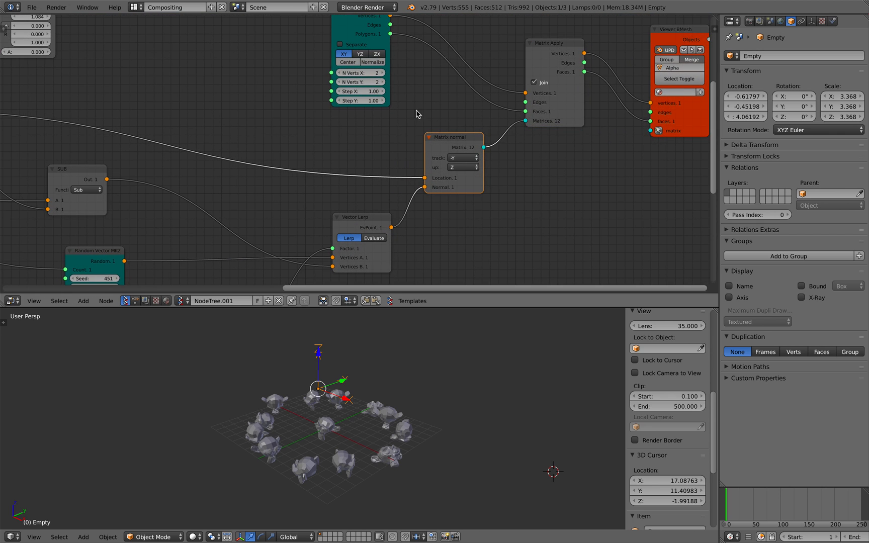
Examine the Vector Lerp node and the links into its Factor, Vertices A and Vertices B inputs.
mouse_move(362, 400)
middle_mouse_down()
mouse_move(368, 392)
mouse_move(349, 402)
middle_mouse_up()
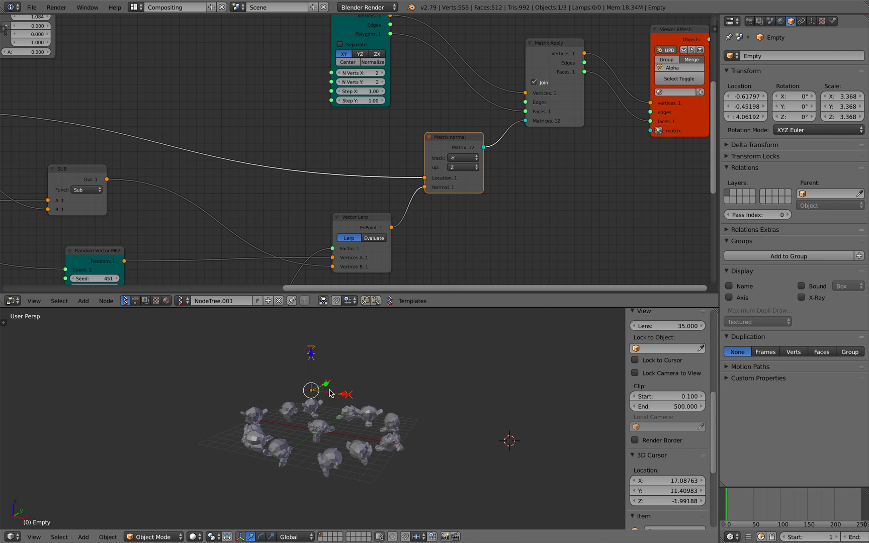
scroll(410, 211, "down", 1)
middle_click_drag(409, 212, 439, 187)
left_click(404, 191)
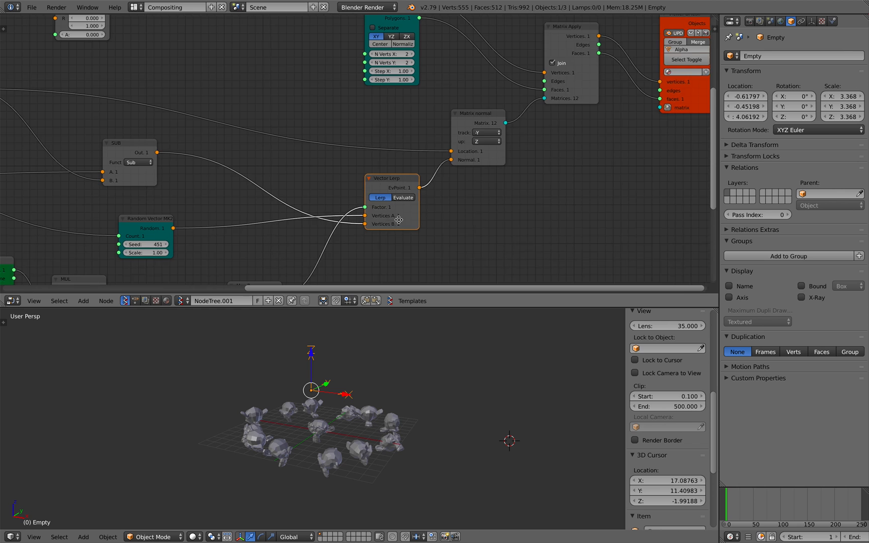
scroll(405, 186, "up", 2)
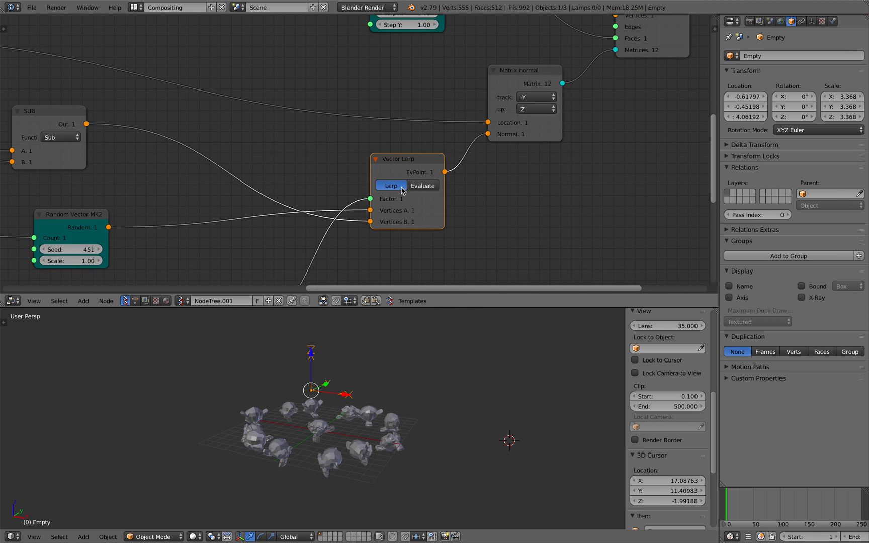
scroll(405, 201, "down", 1)
scroll(374, 208, "down", 1)
Scrub the timeline to about frame 175 to check the randomly timed turning of the heads.
mouse_move(727, 495)
left_mouse_down()
mouse_move(810, 496)
mouse_move(745, 499)
left_mouse_up()
right_click(363, 453)
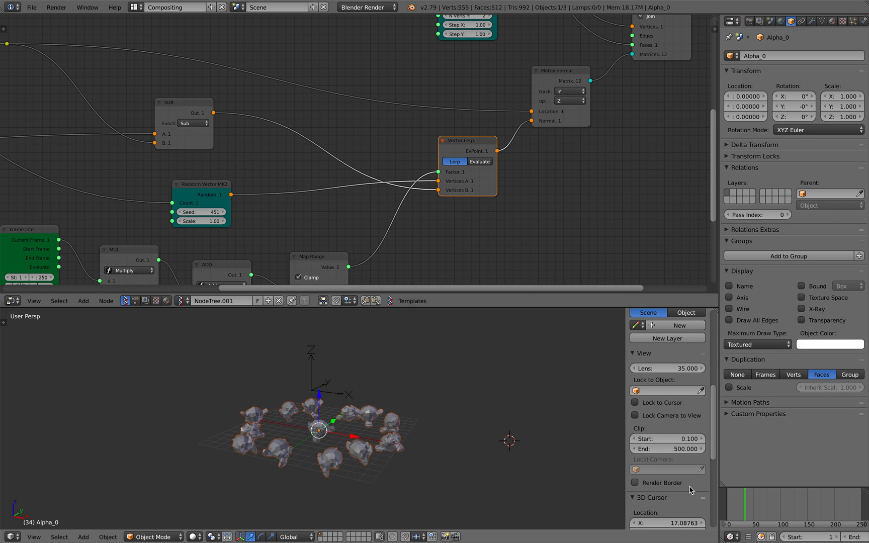
left_click_drag(739, 505, 821, 501)
Select the Empty and move it above the ring's centre, to about X -0.09, Y -0.10, Z 4.29.
right_click(306, 387)
key("g")
left_click(330, 413)
key("g")
left_click(436, 429)
Play the animation while moving the Empty across the ring, leaving it at about X 0.18, Y -0.22, Z 2.84.
key("alt+a")
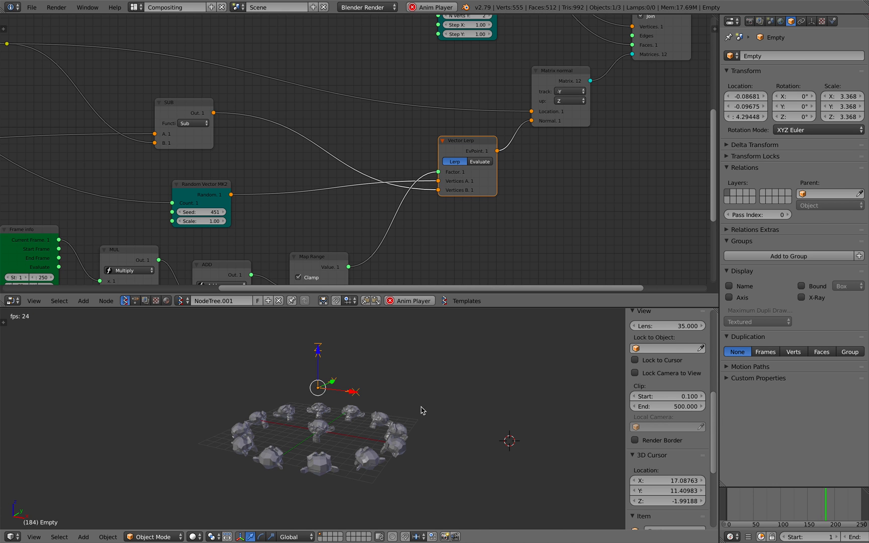
key("g")
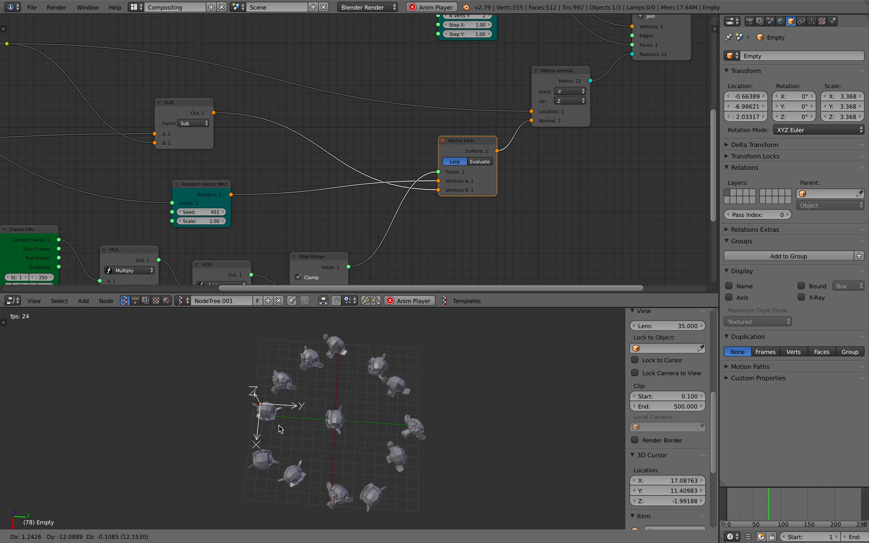
left_click(364, 417)
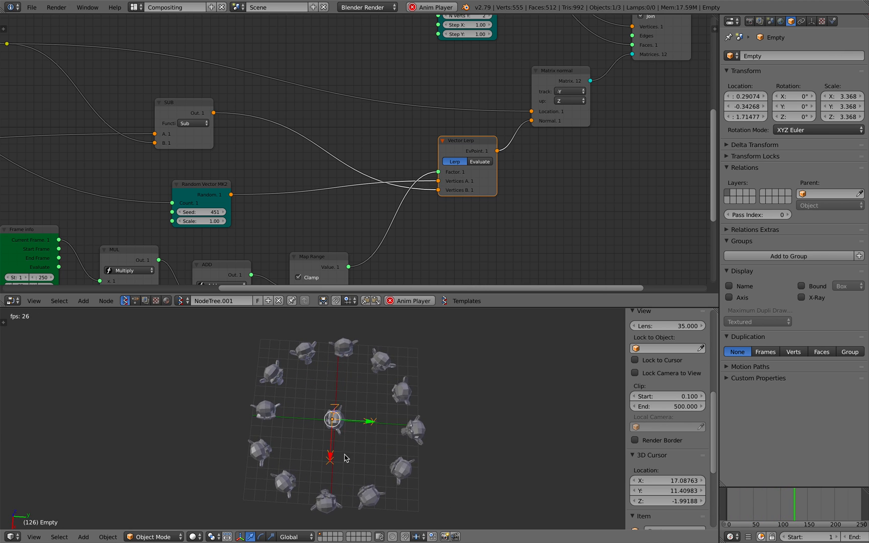
middle_click_drag(349, 456, 383, 421)
key("g")
left_click(382, 409)
key("alt+a")
scroll(381, 410, "up", 2)
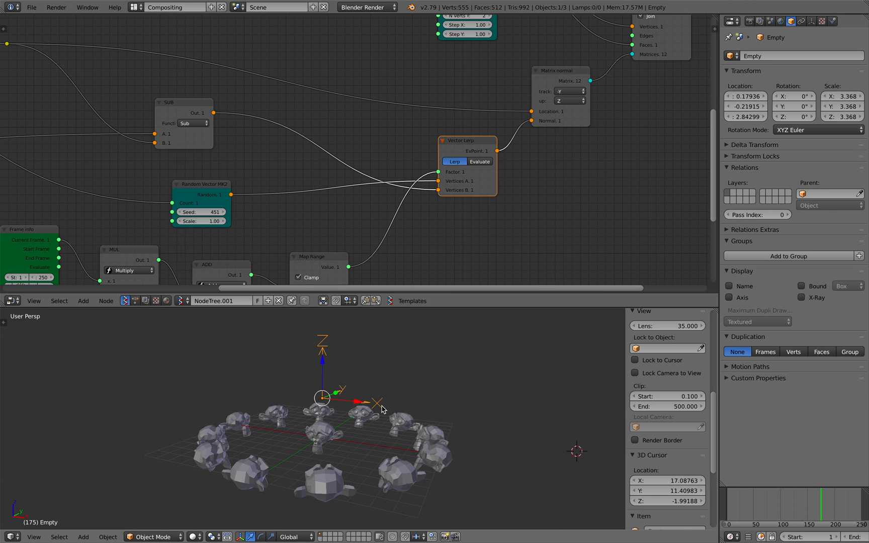
middle_click_drag(397, 401, 392, 409)
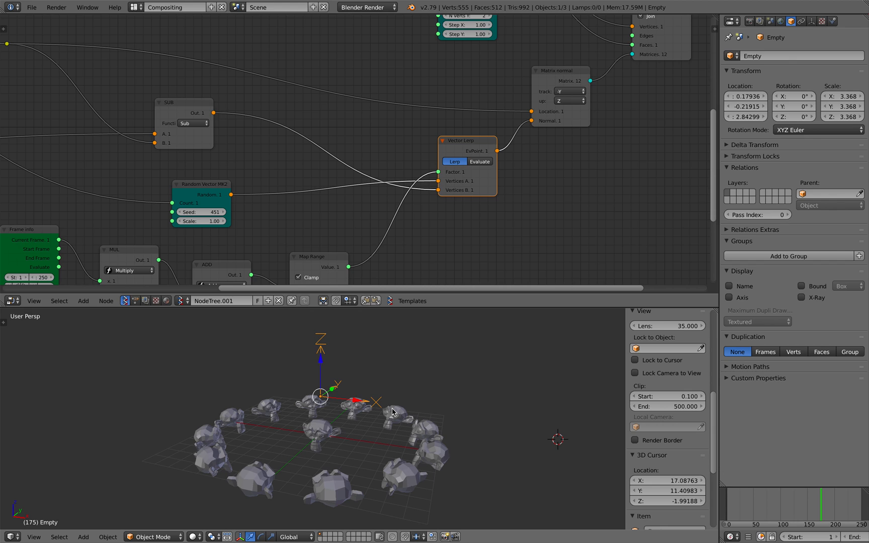